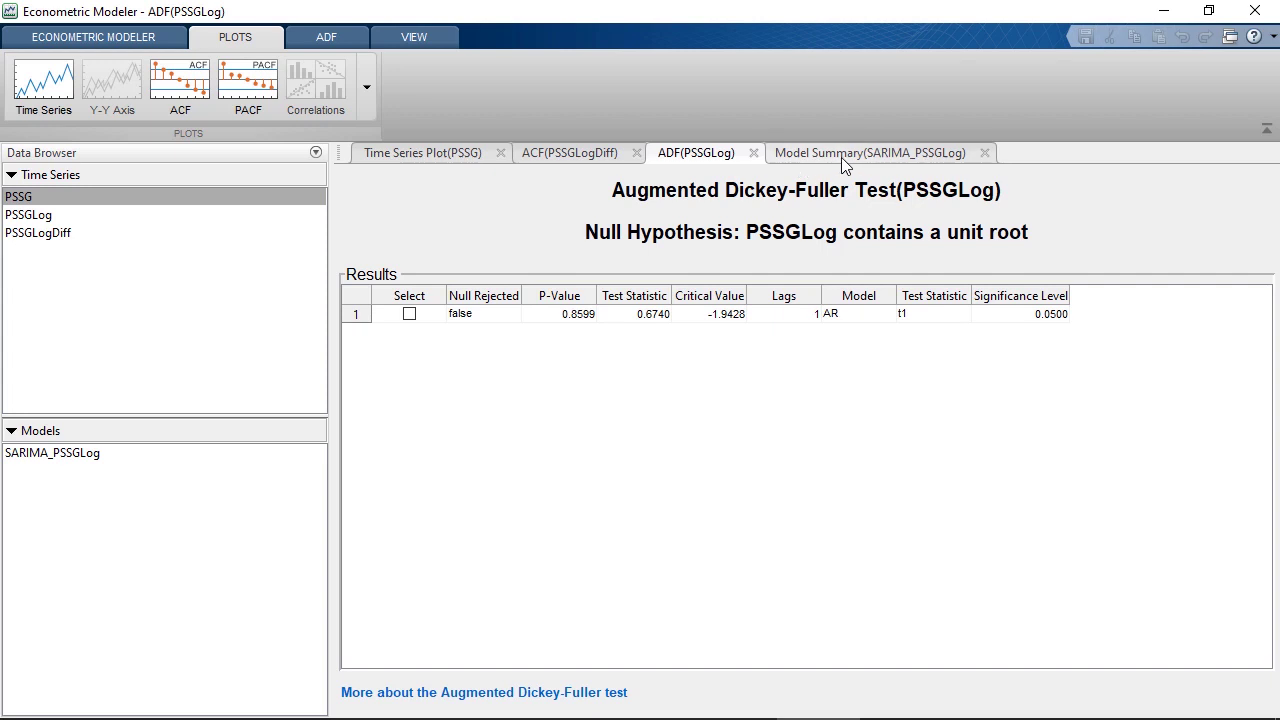
- Display the model summary of SARIMA_PSSGLog
left_click(843, 156)
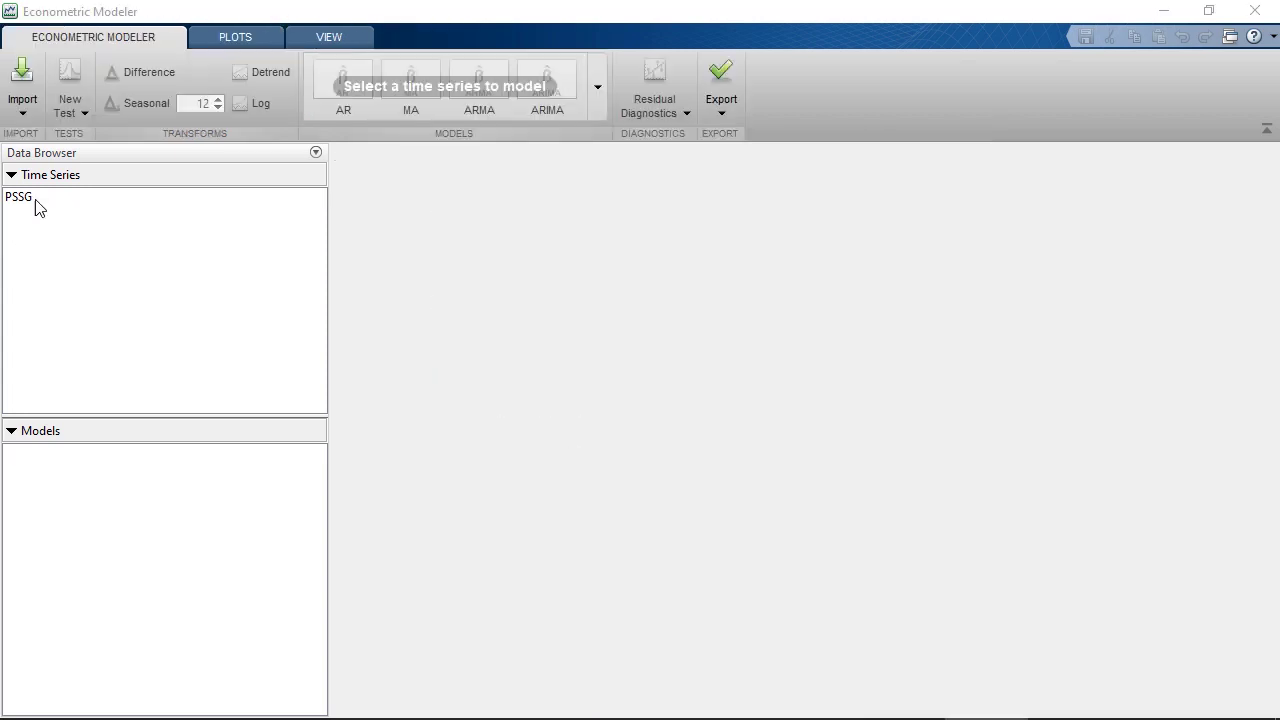
- Plot the sample autocorrelation function of the PSSG time series
left_click(38, 198)
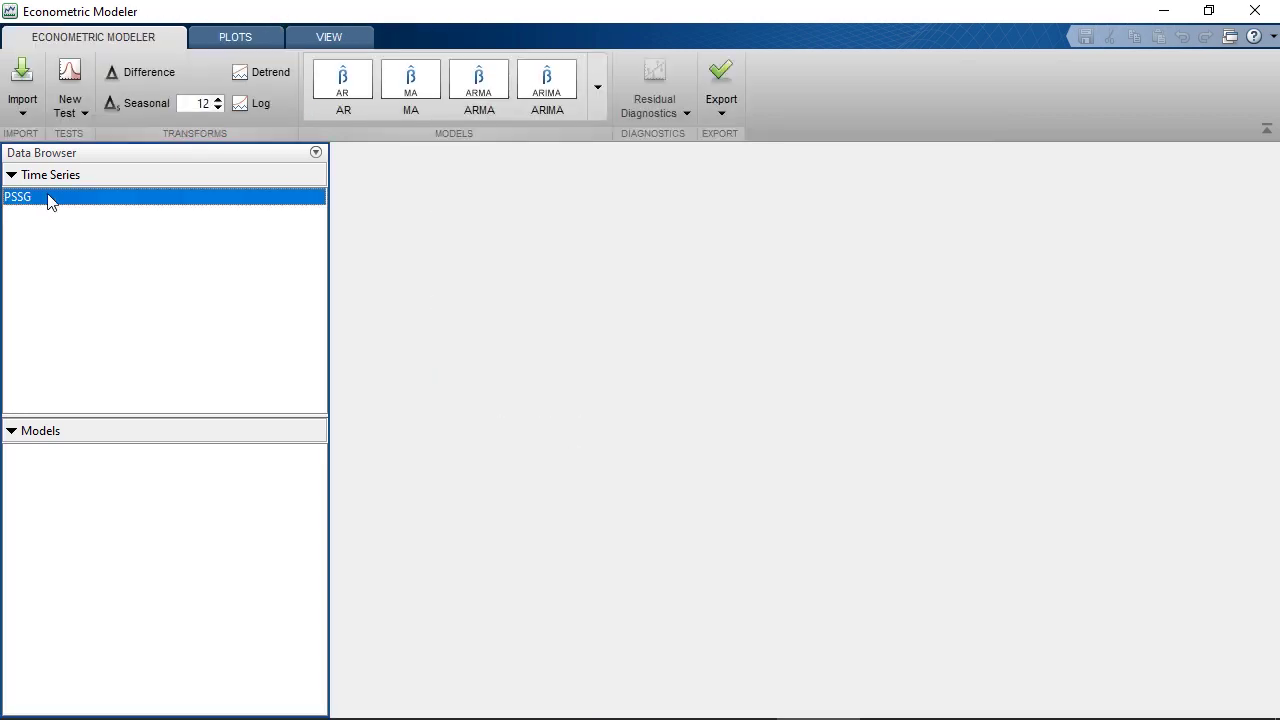
left_click(233, 40)
left_click(195, 84)
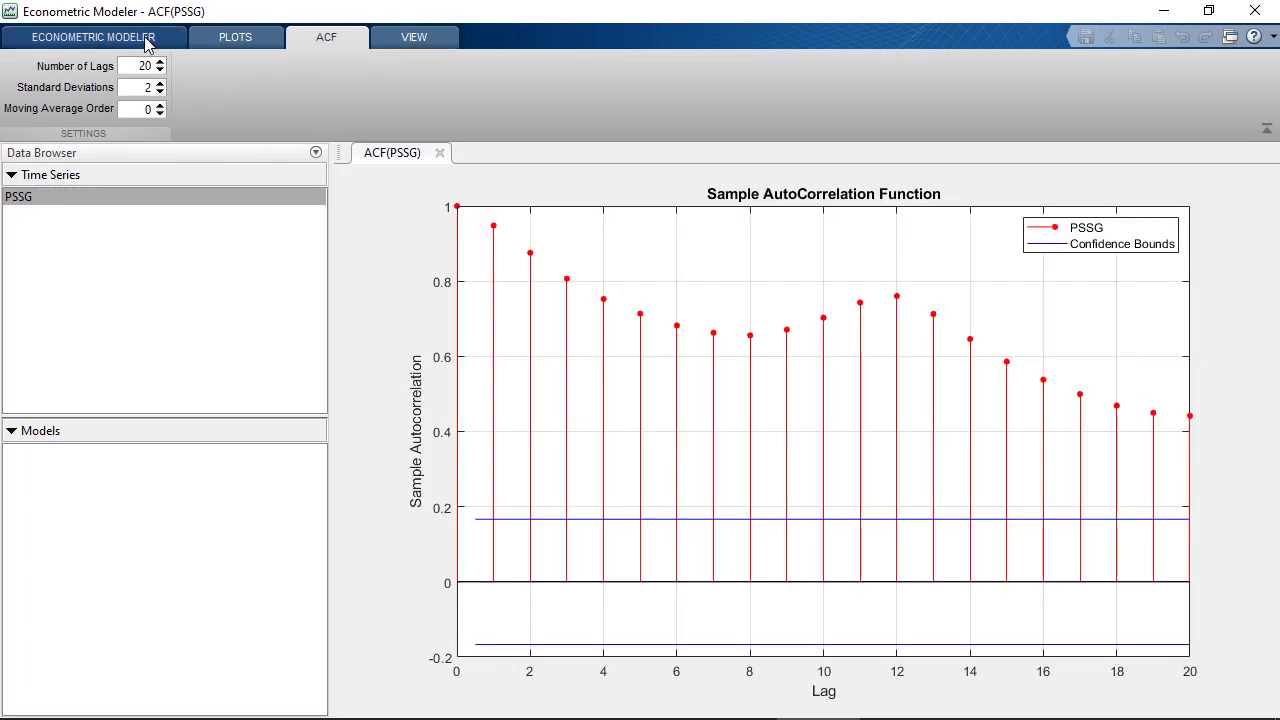
- Run an Augmented Dickey-Fuller test on PSSG with 1 lag, the autoregressive model and a 0.05 significance level
left_click(147, 40)
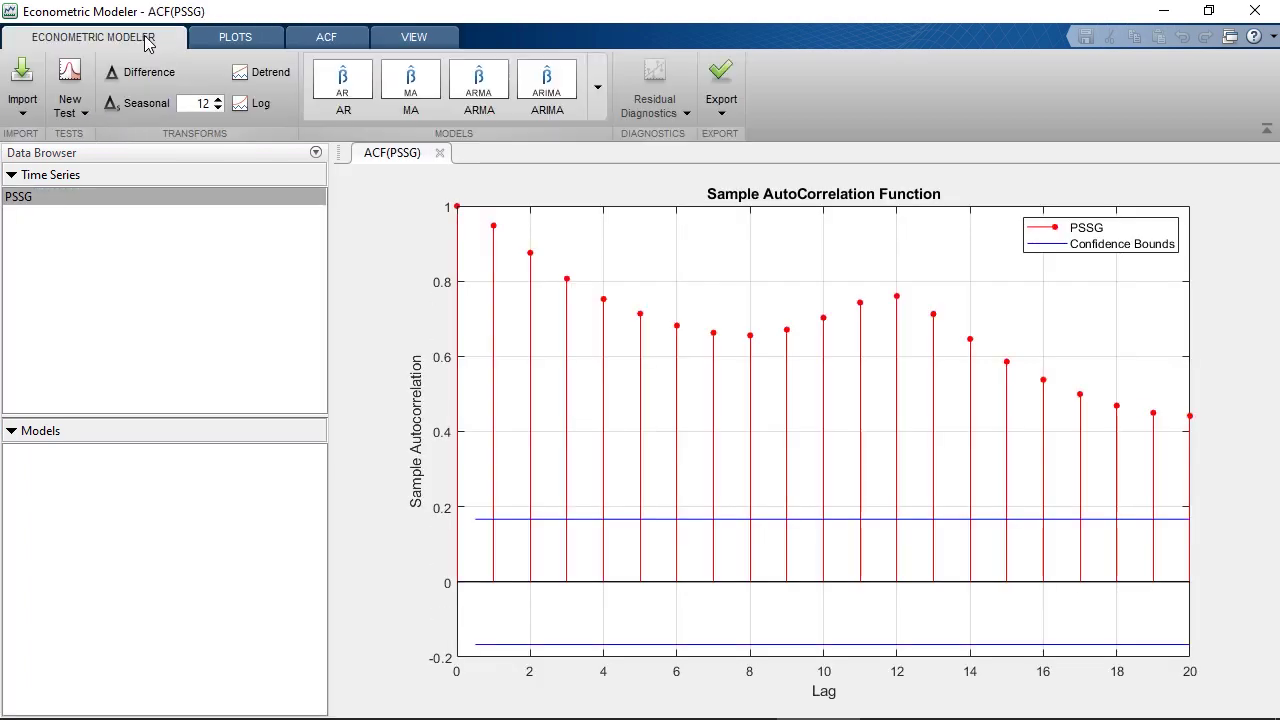
left_click(85, 113)
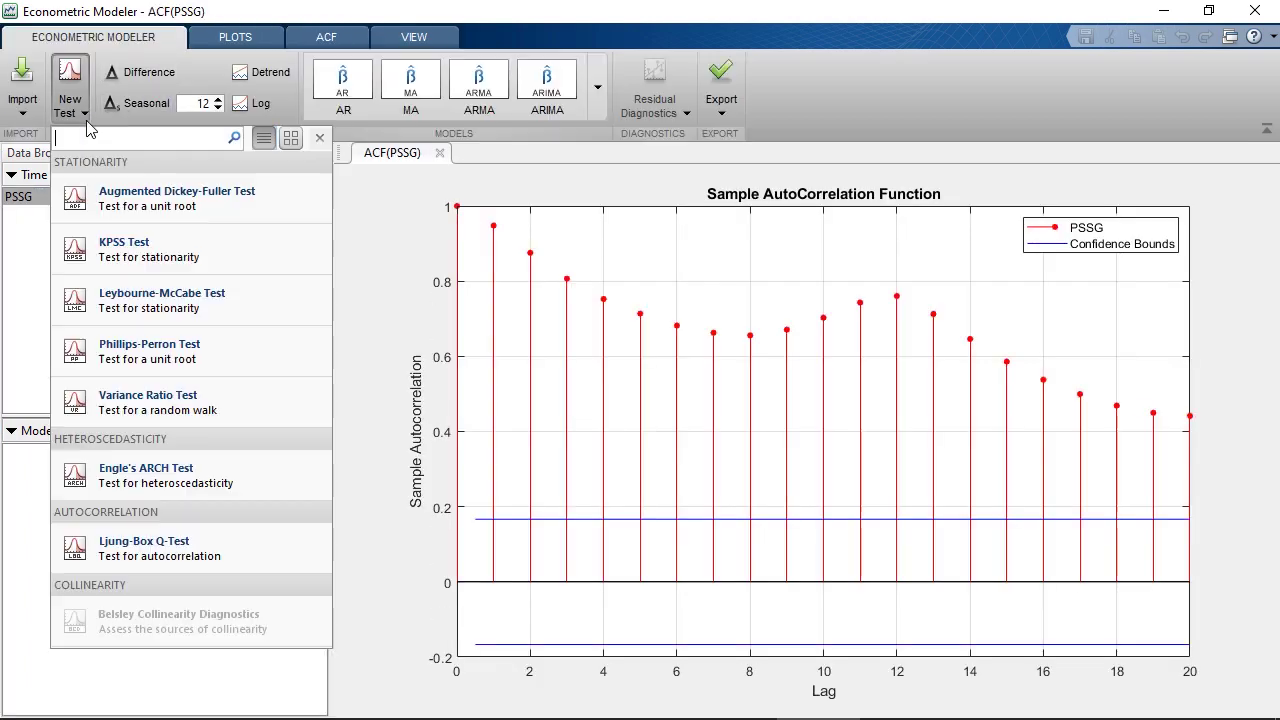
left_click(110, 196)
left_click(386, 78)
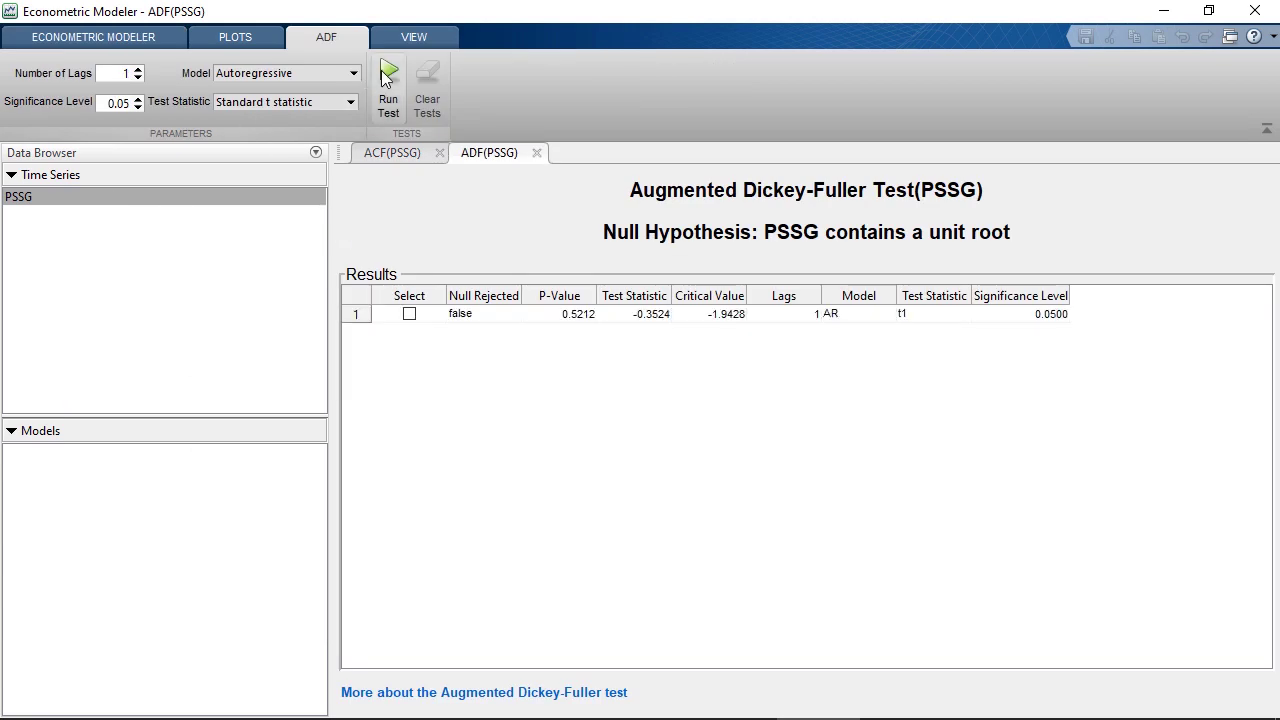
- Apply a log transform to the PSSG series
left_click(168, 50)
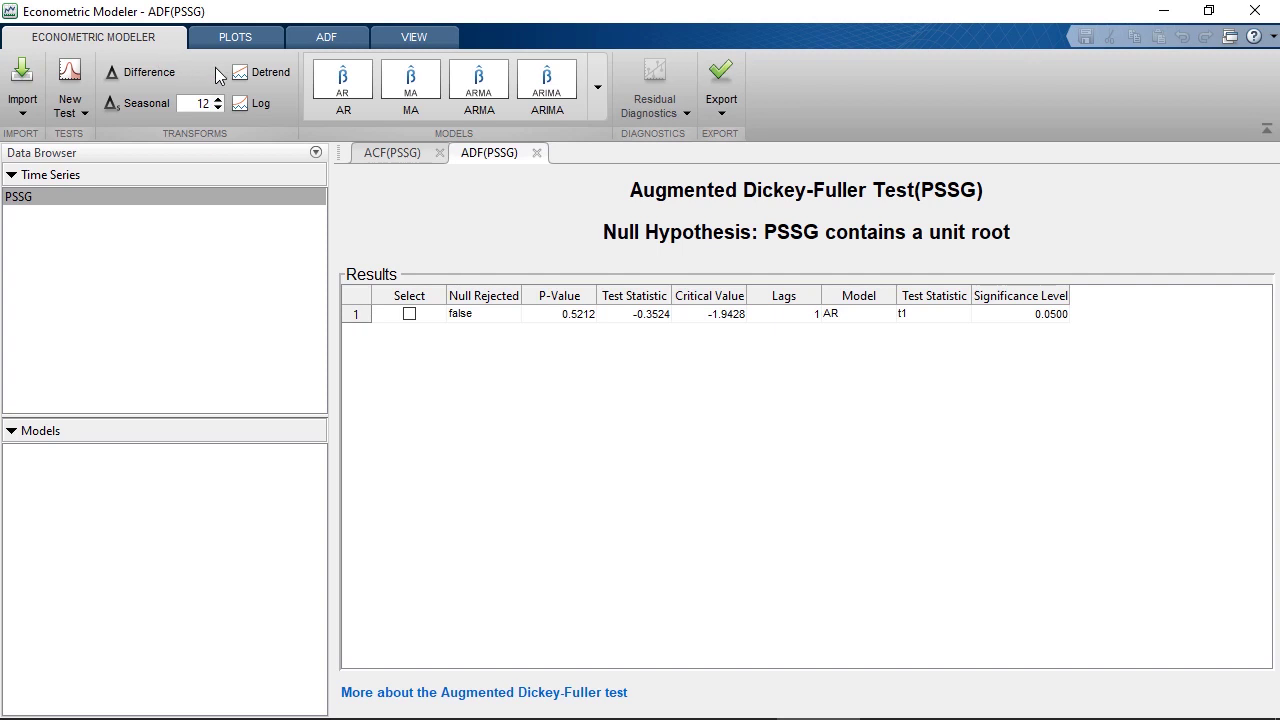
left_click(255, 104)
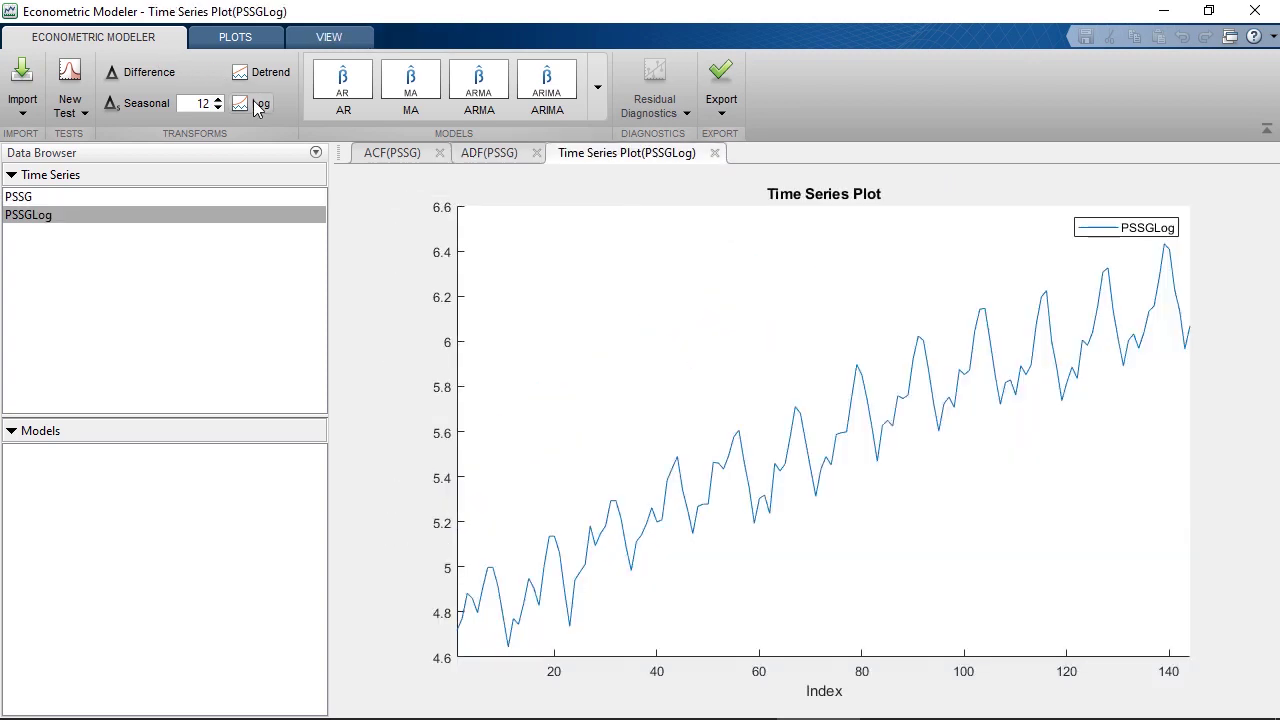
- Estimate a SARIMA model of PSSGLog with integration degree 1, moving average lag 1, period 12 and seasonal moving average lag 12, and open the export options
left_click(599, 100)
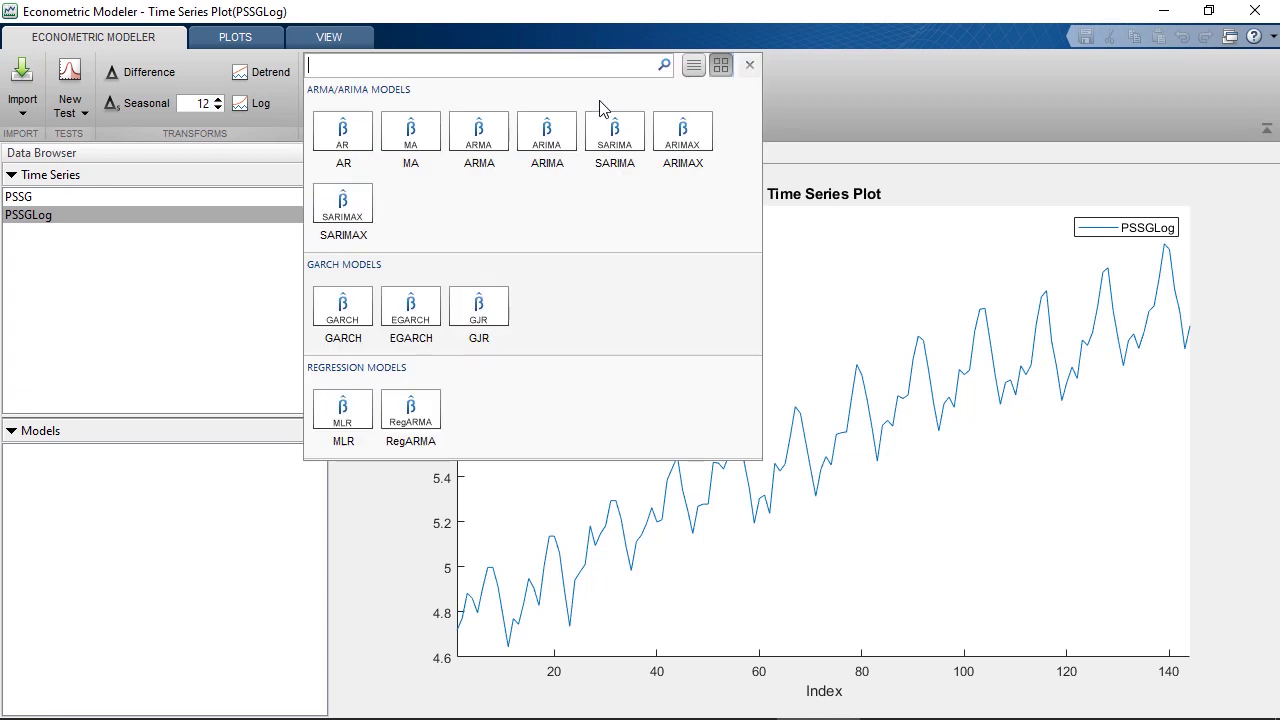
left_click(612, 132)
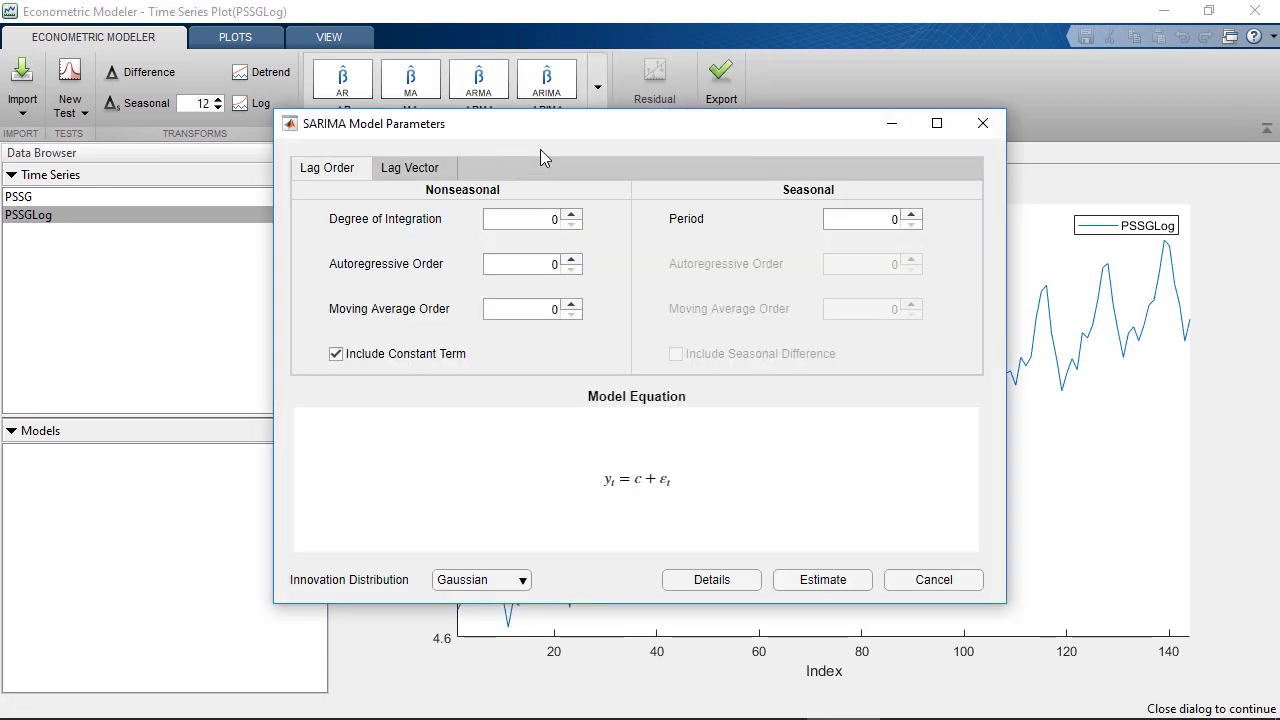
left_click(412, 168)
left_click(574, 215)
left_click(570, 308)
type("1")
left_click(858, 225)
type("12")
left_click(888, 306)
type("12")
left_click(850, 579)
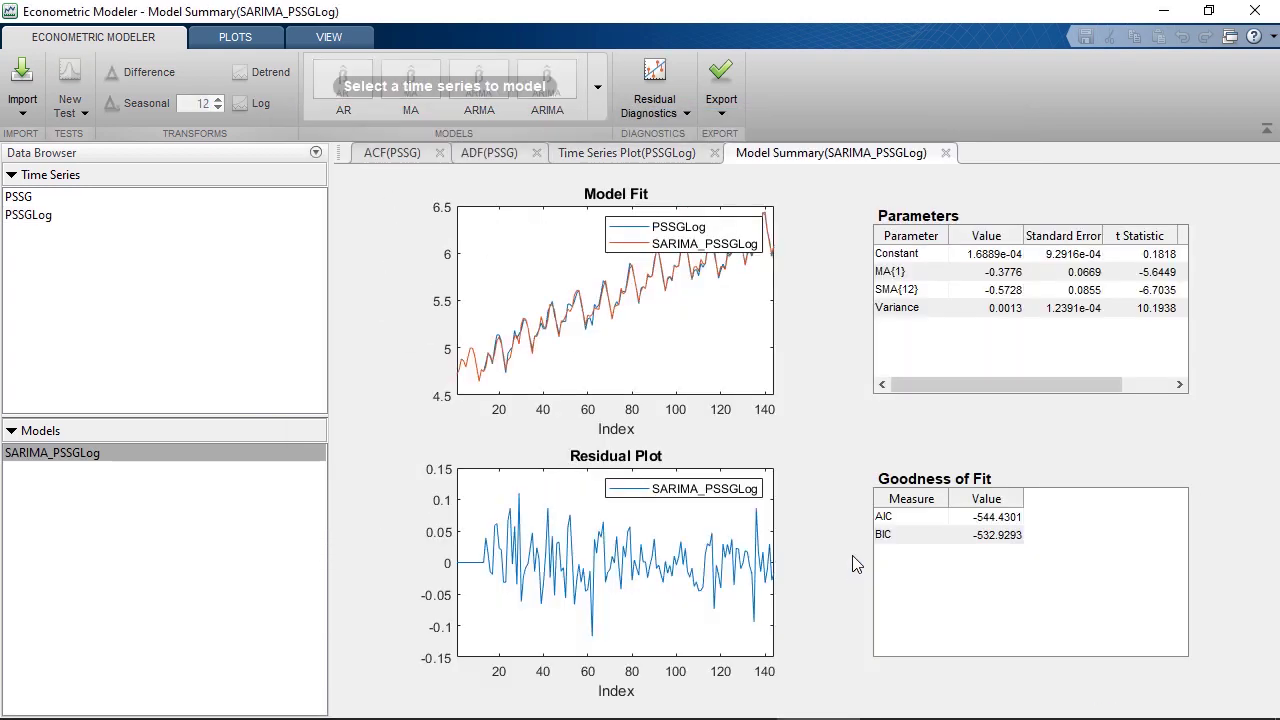
left_click(733, 112)
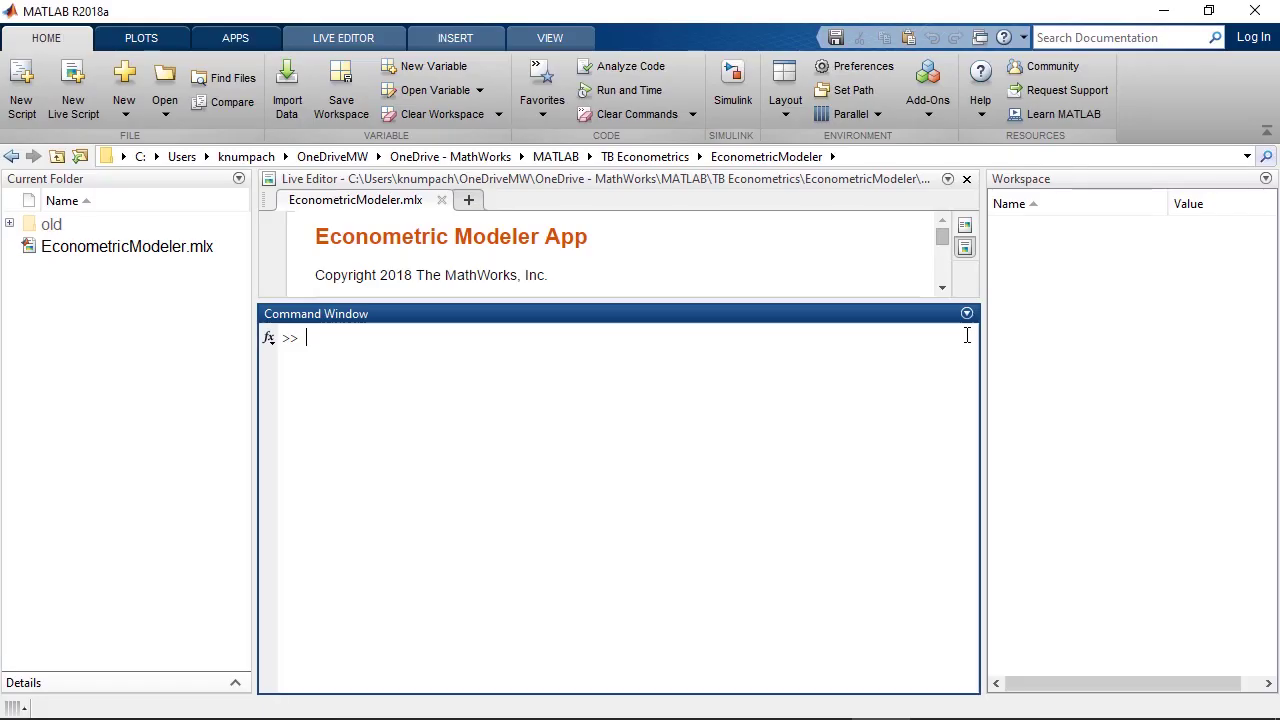
- Switch to MATLAB and load the Data_Airline data set into the workspace
type("load Data_Airline")
key("Return")
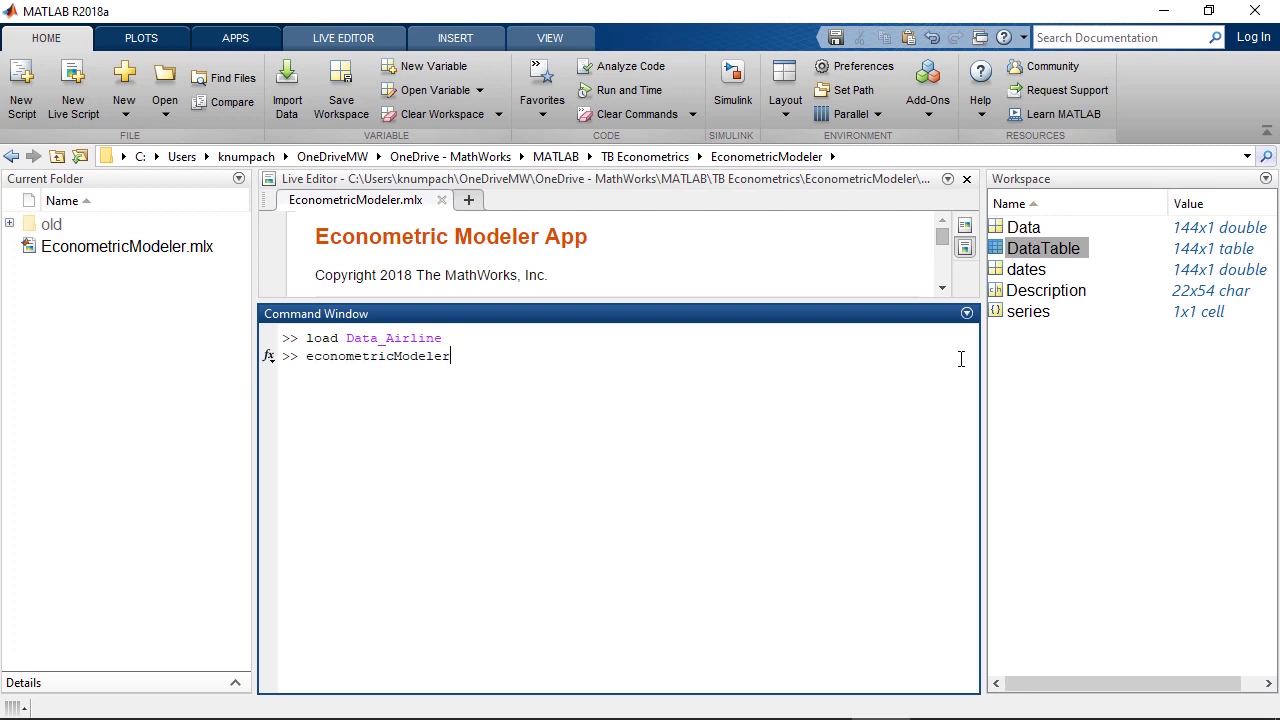
- Launch Econometric Modeler from the Computational Finance apps and maximize its window
left_click(235, 38)
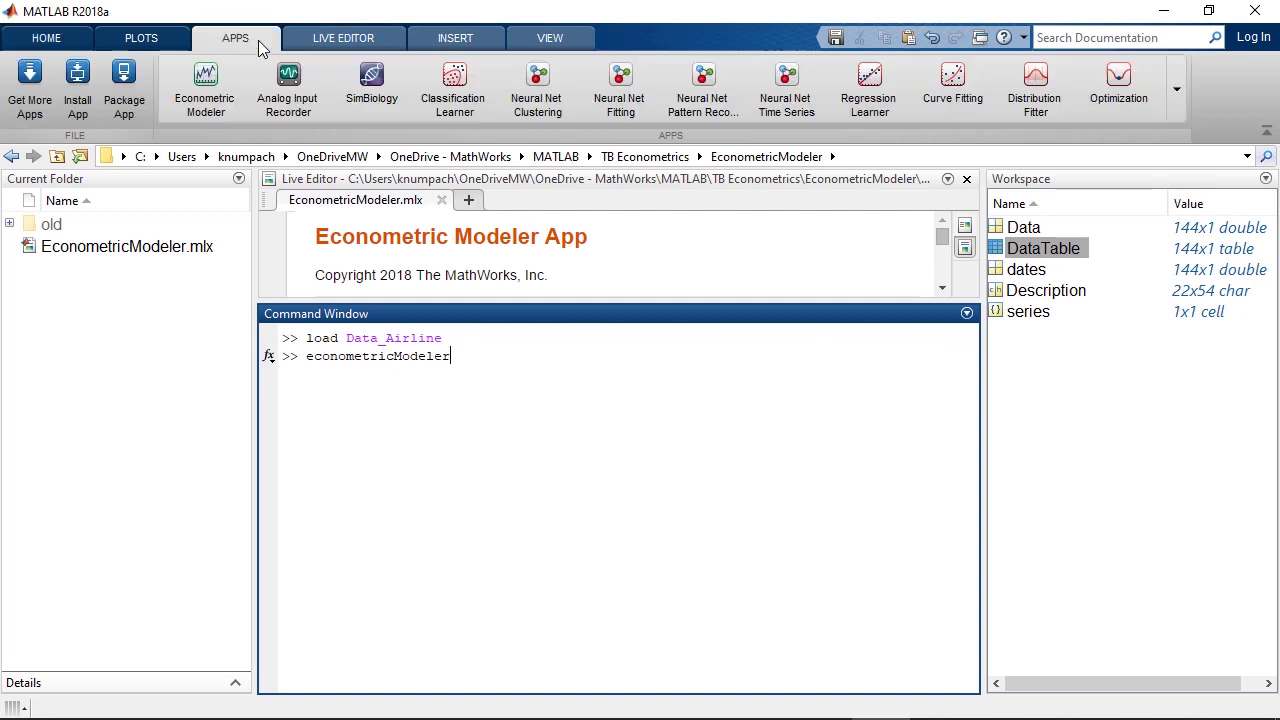
left_click(1180, 100)
scroll(1100, 300, "down", 10)
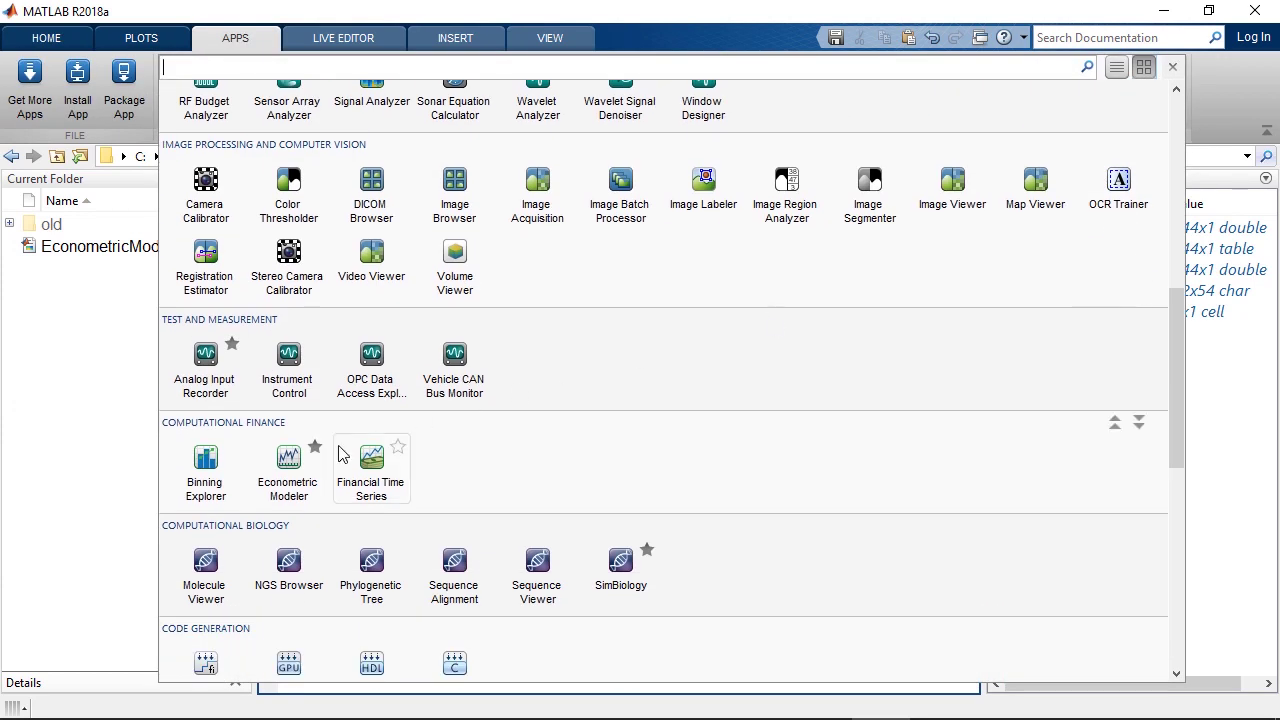
left_click(295, 480)
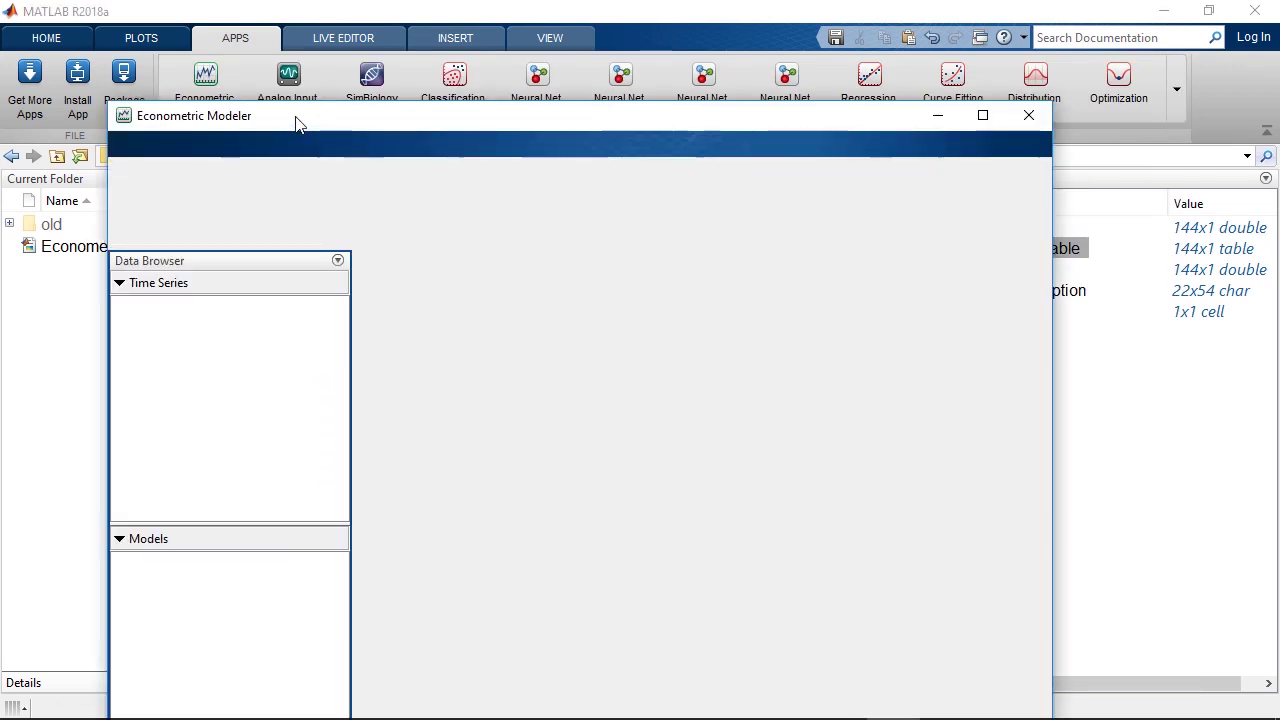
double_click(295, 116)
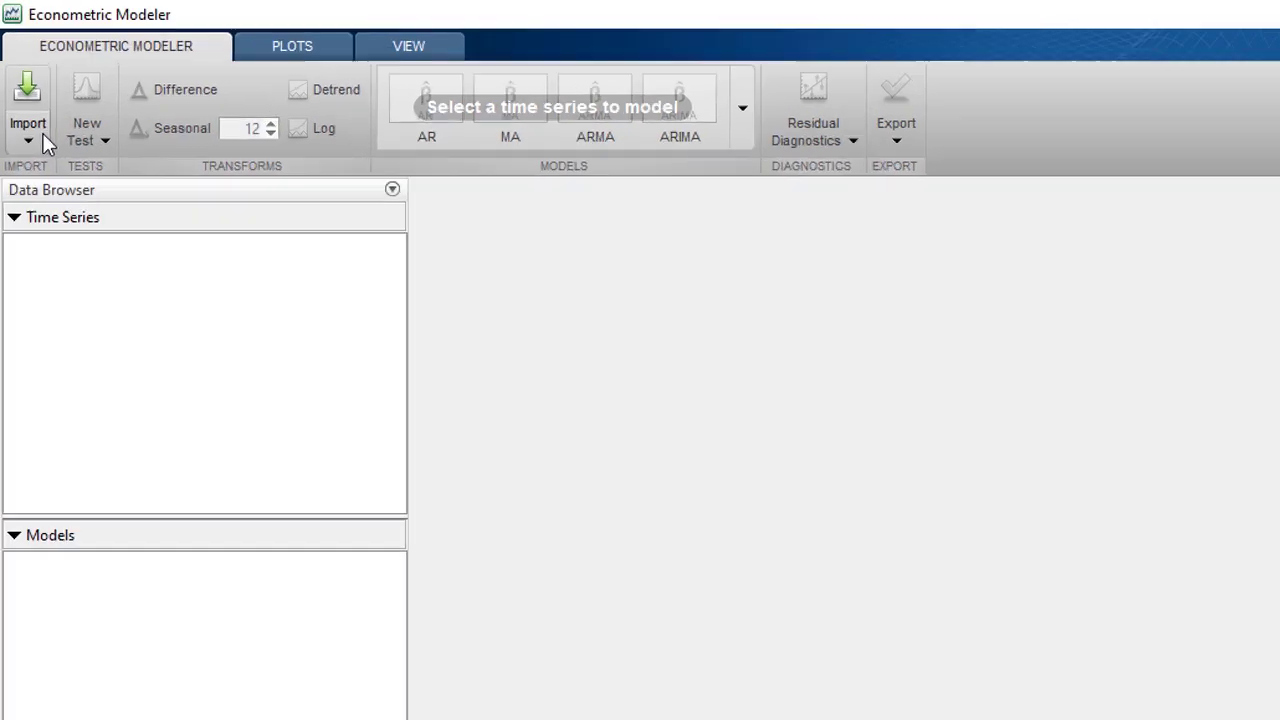
- Import DataTable from the workspace and plot the sample autocorrelation function of its PSSG series
left_click(30, 112)
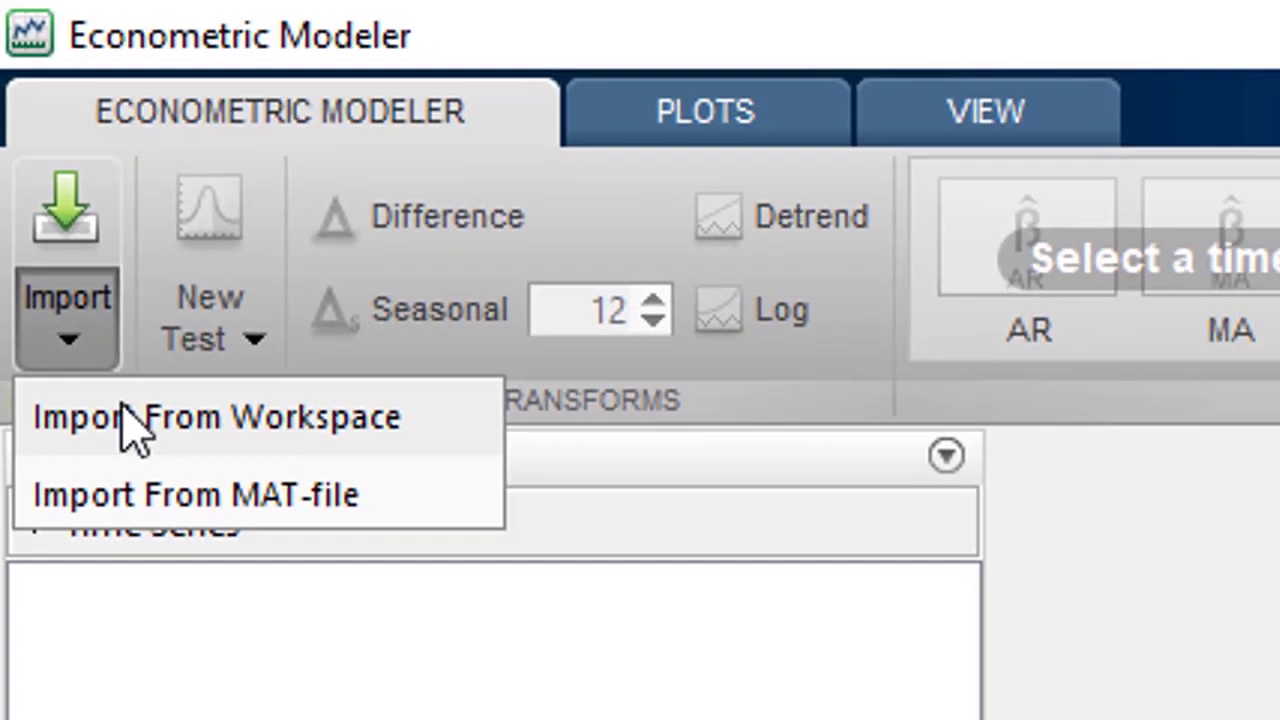
left_click(138, 458)
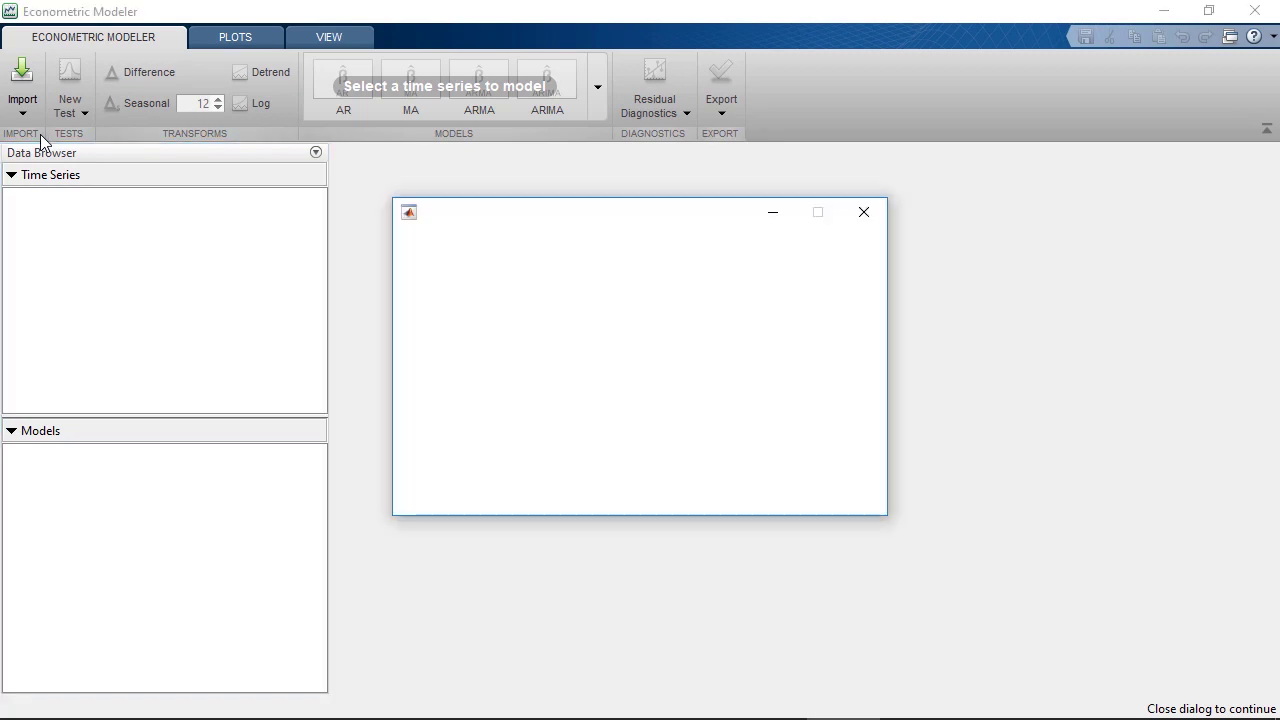
left_click(484, 313)
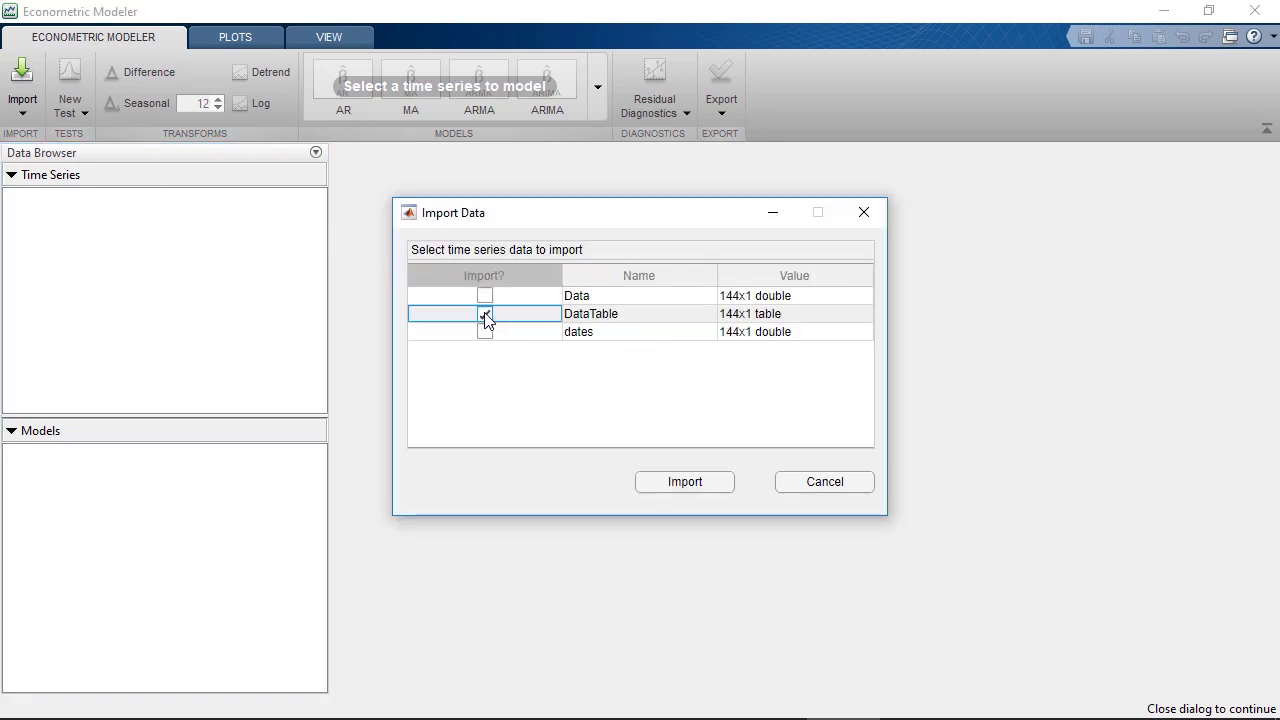
left_click(733, 485)
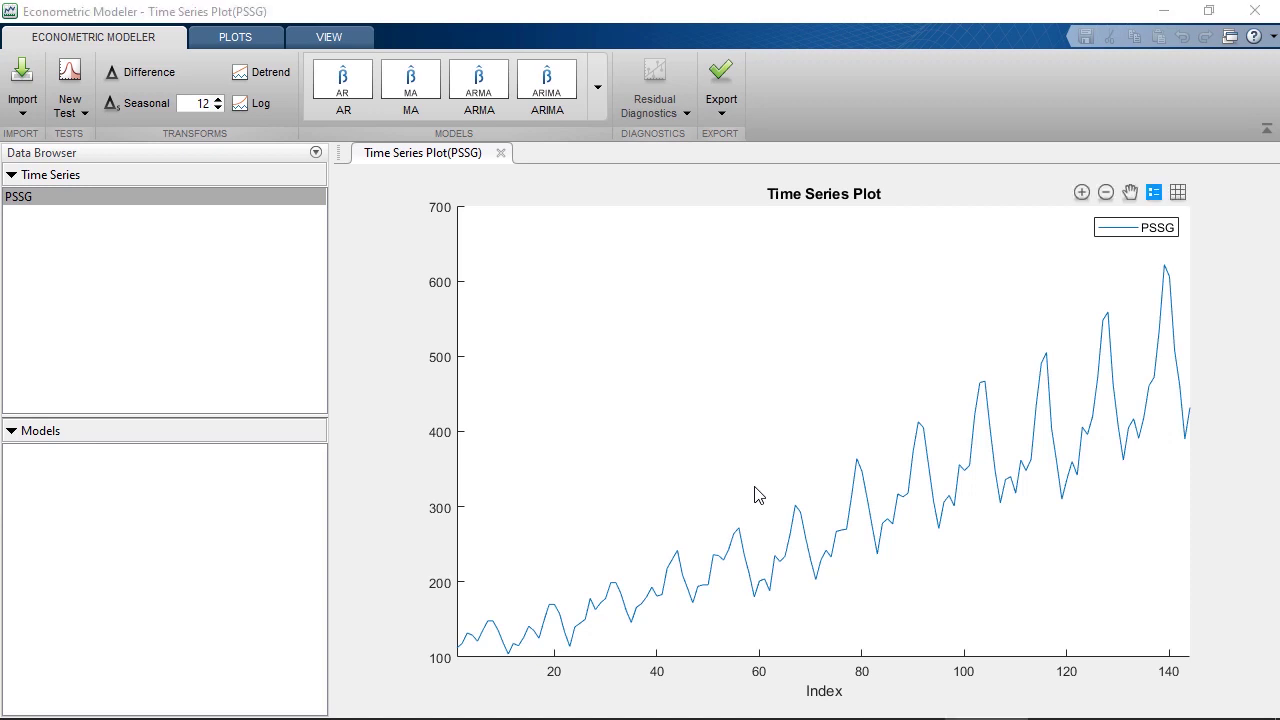
left_click(268, 38)
left_click(180, 85)
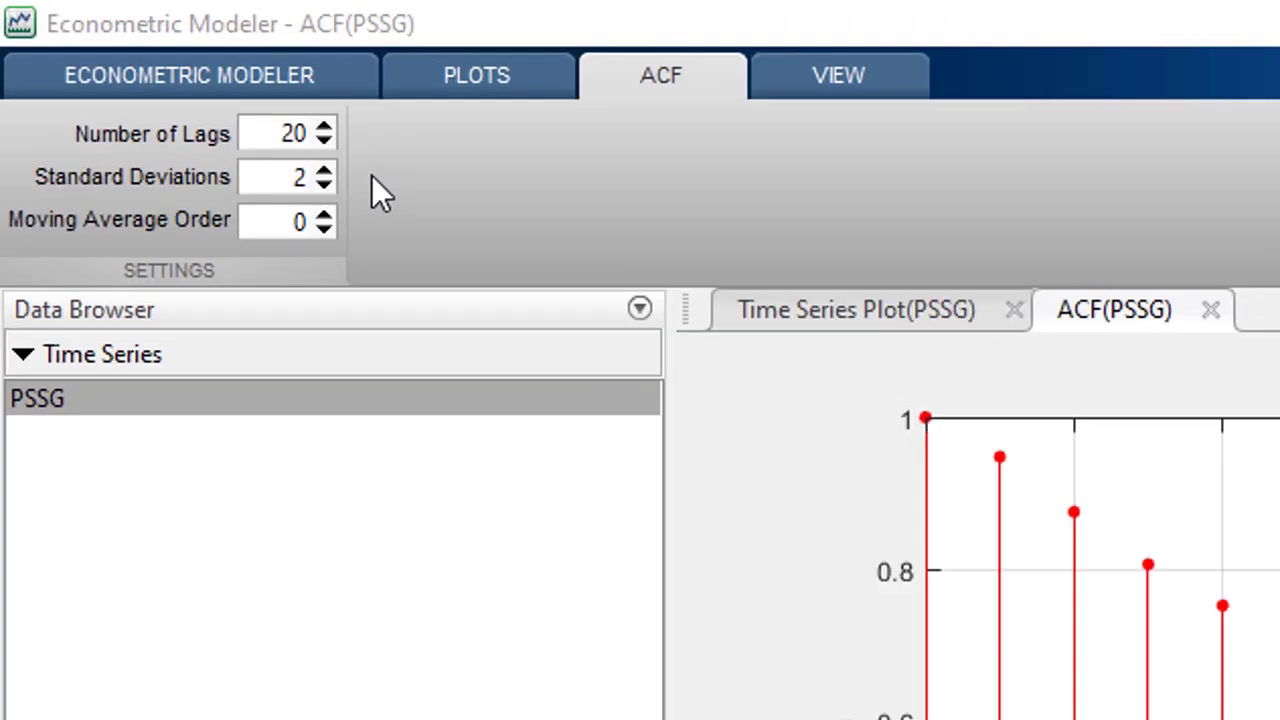
- Transform PSSG successively with a logarithm, a first difference and a seasonal difference of period 12
left_click(165, 41)
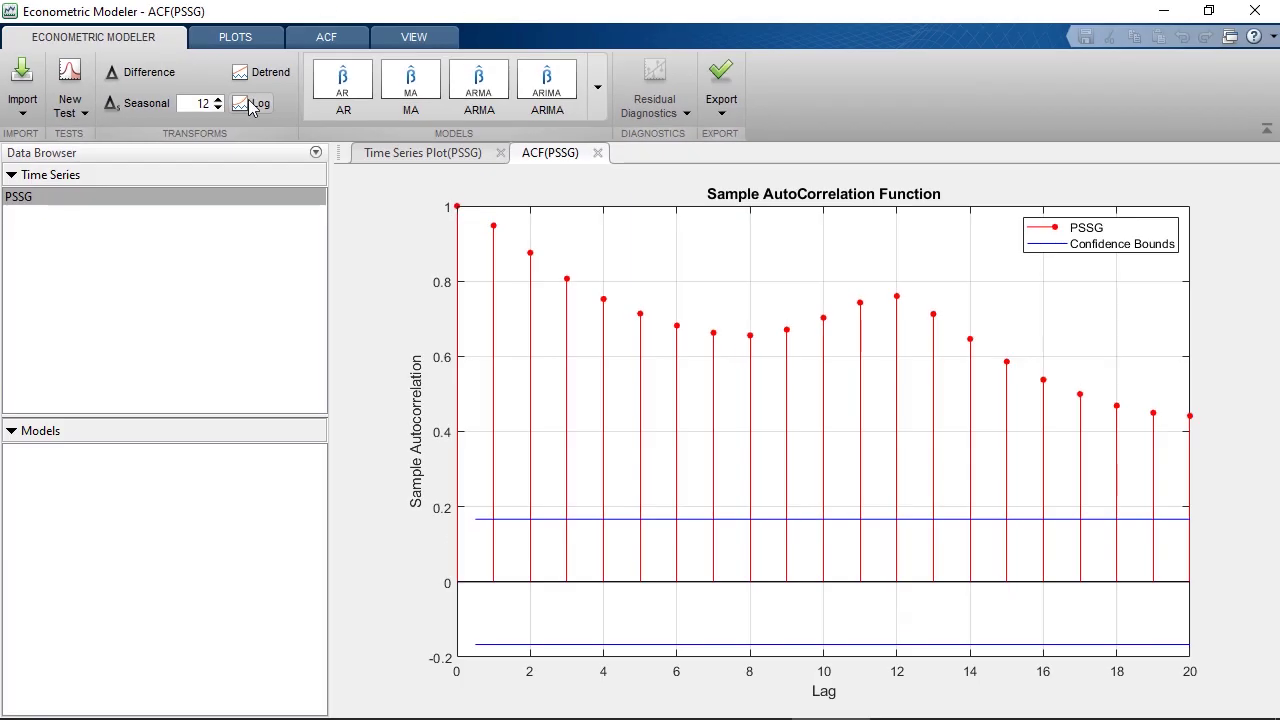
left_click(250, 105)
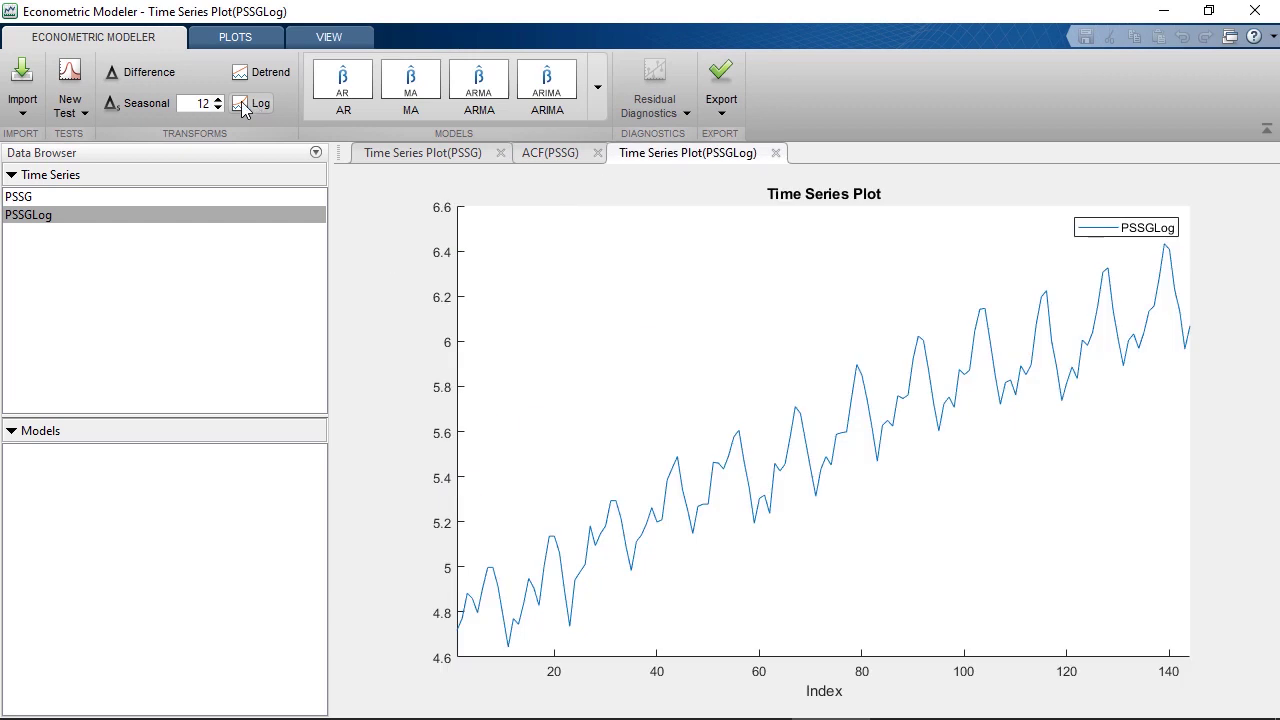
left_click(160, 78)
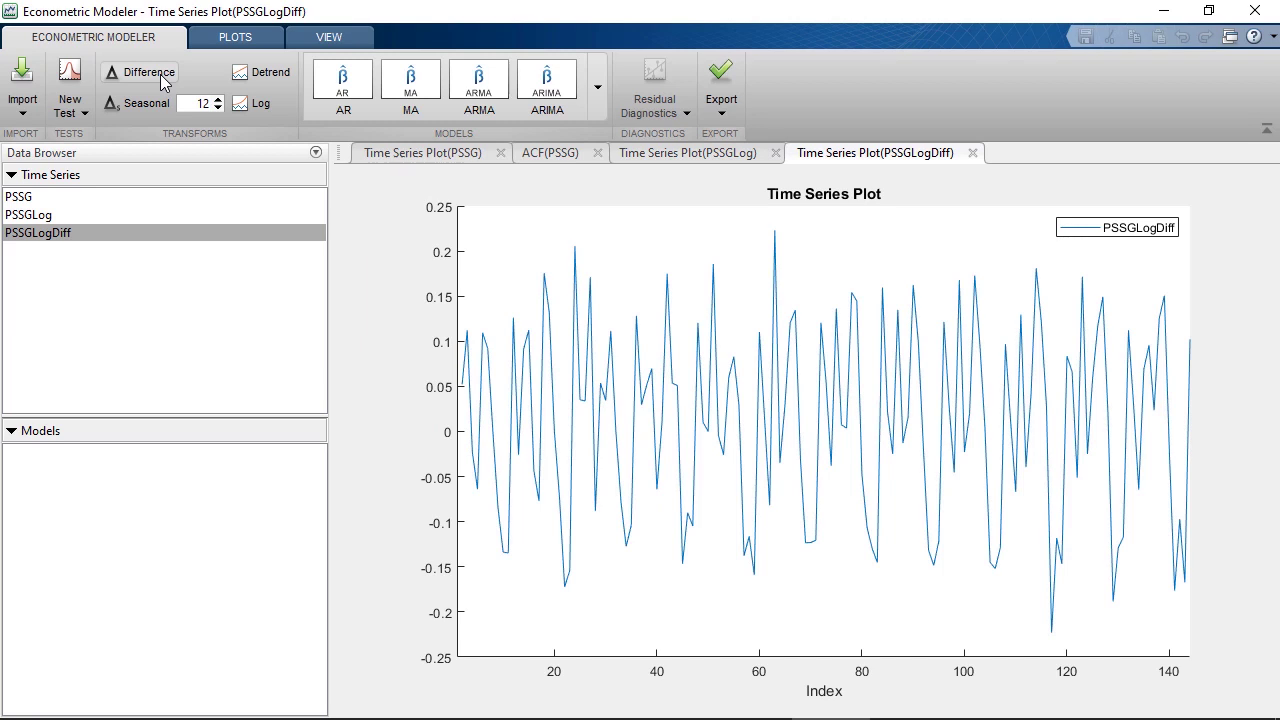
left_click(146, 105)
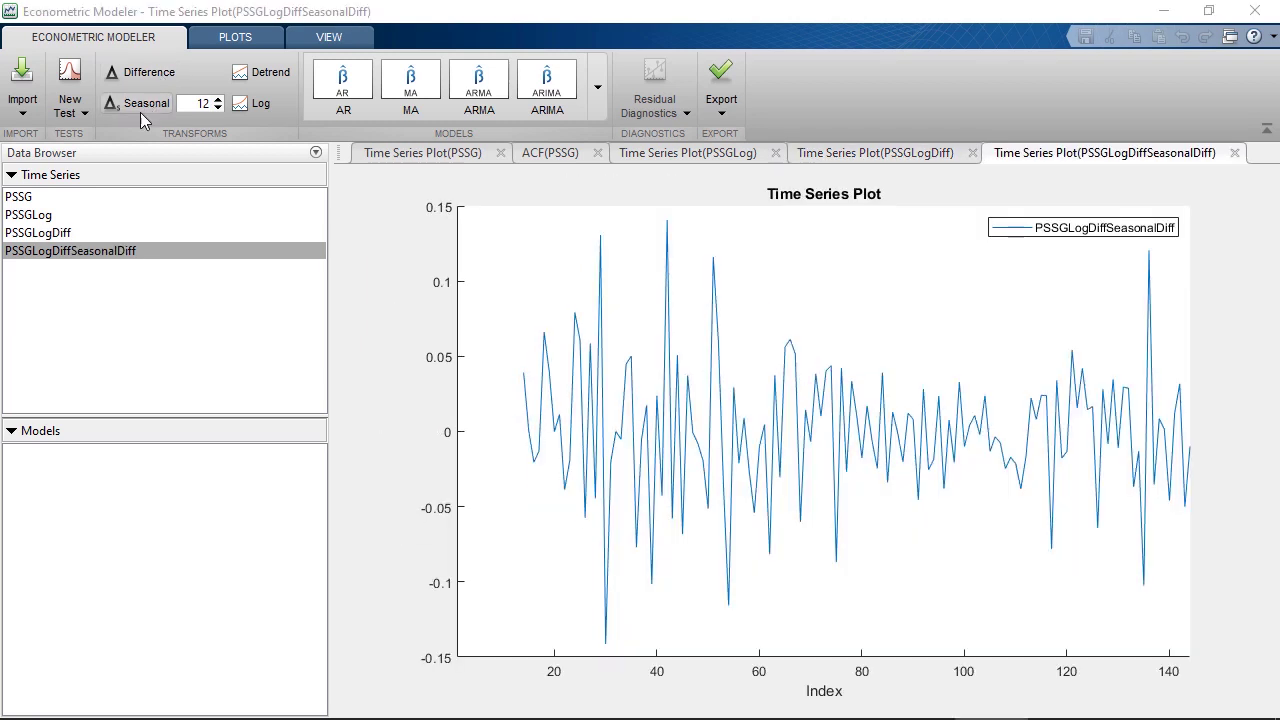
- Run an Augmented Dickey-Fuller test on the original PSSG series with 1 lag, keeping the autoregressive model and 0.05 significance level
left_click(32, 199)
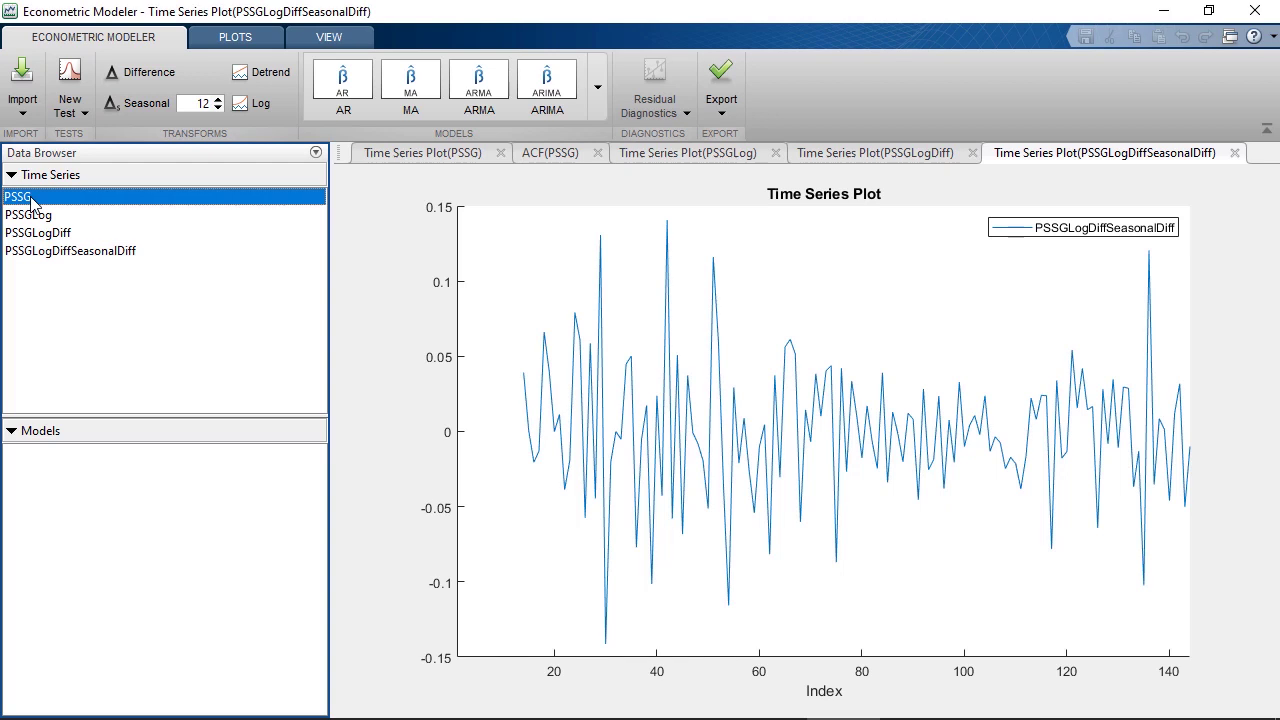
left_click(72, 114)
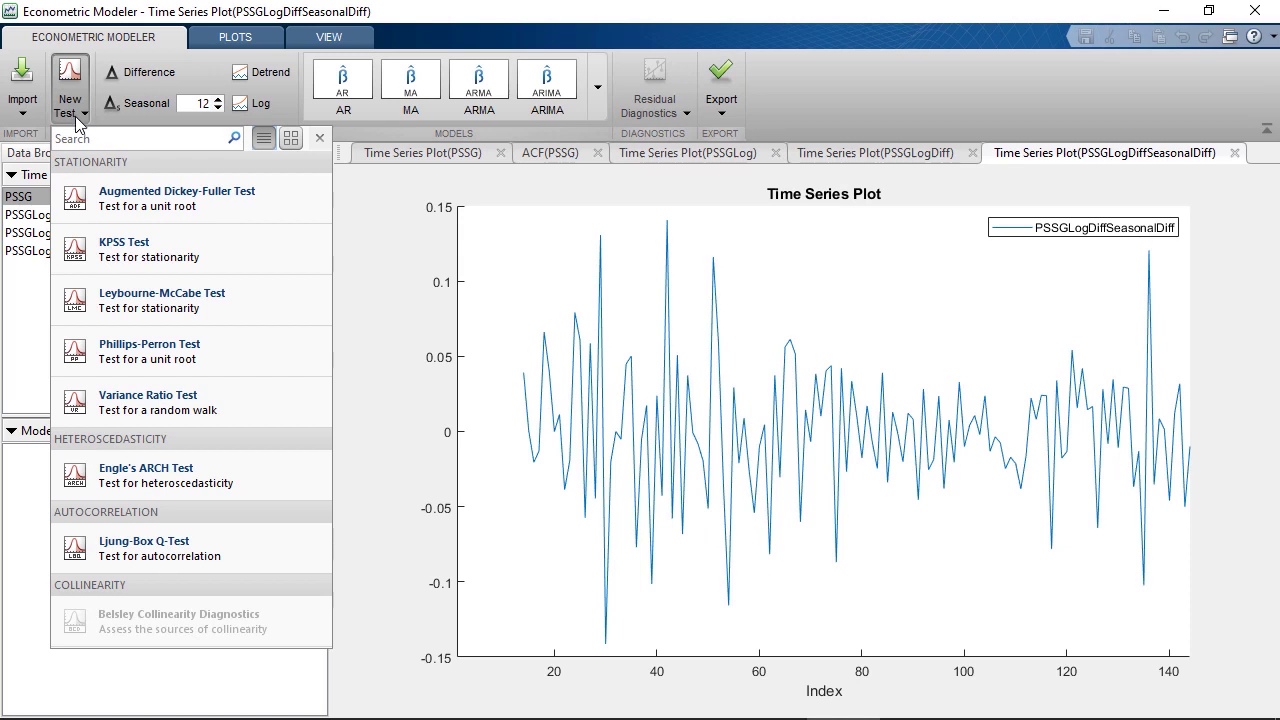
left_click(132, 206)
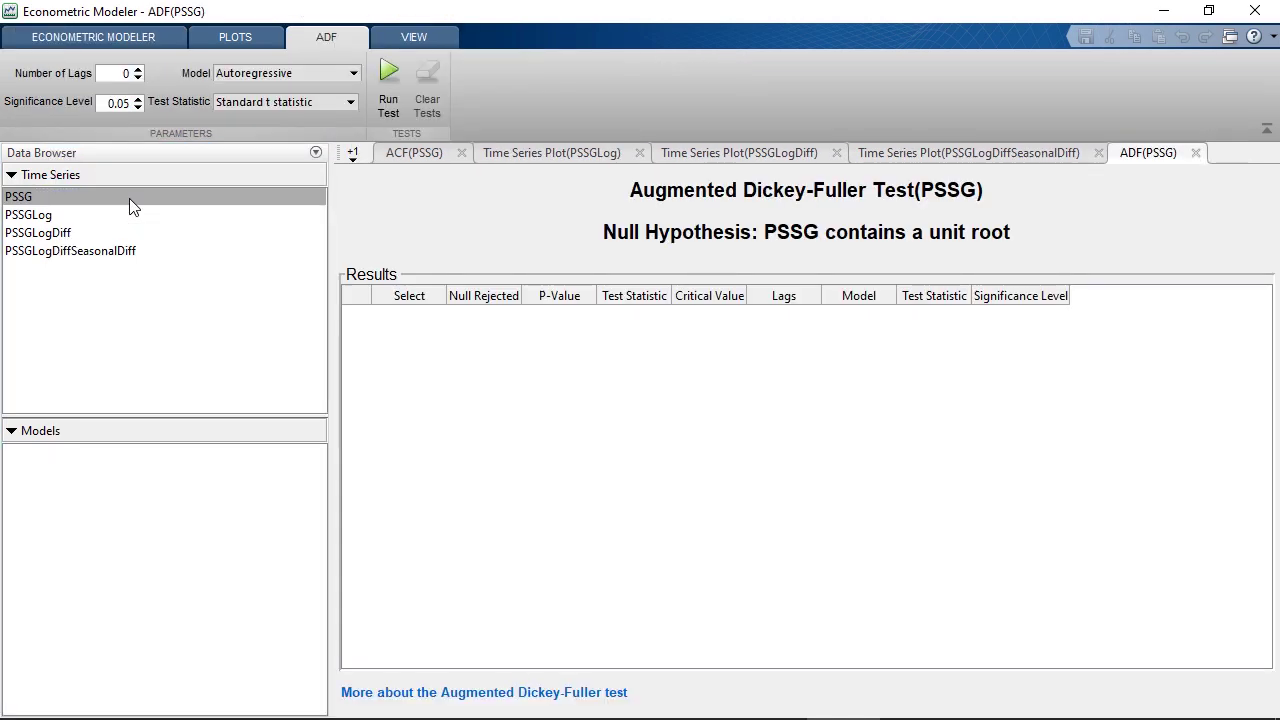
left_click(139, 69)
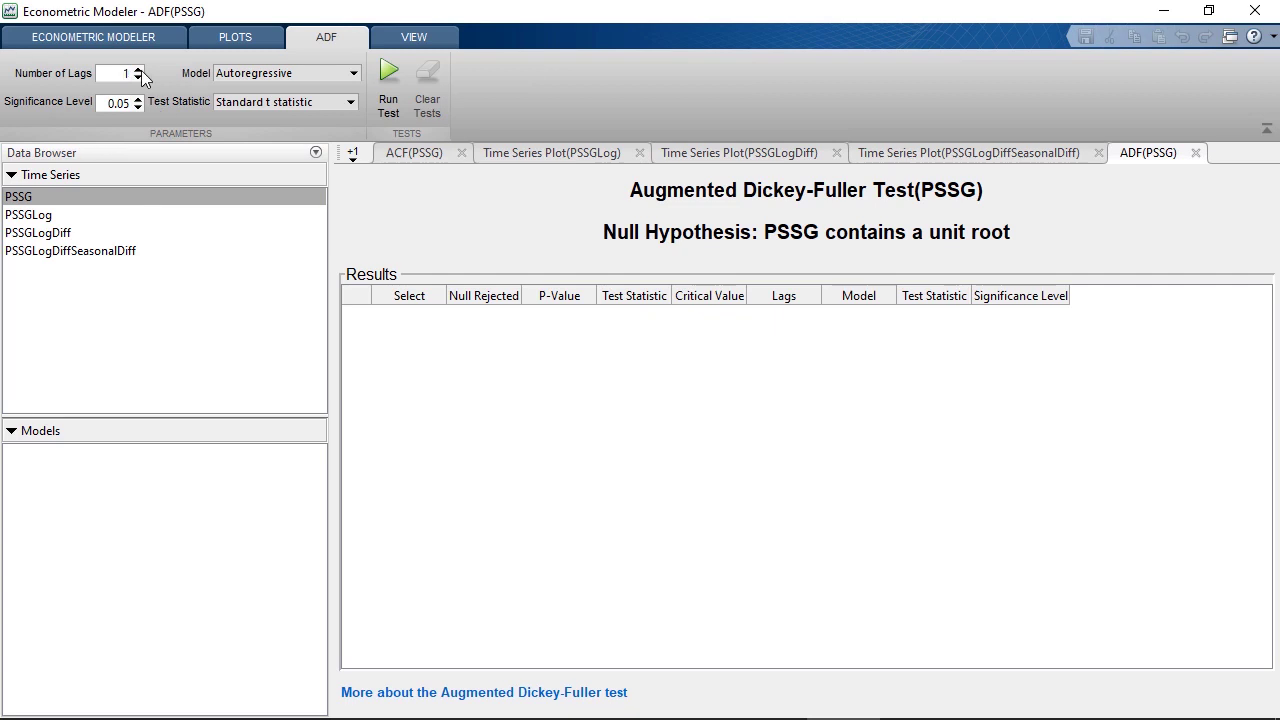
left_click(389, 88)
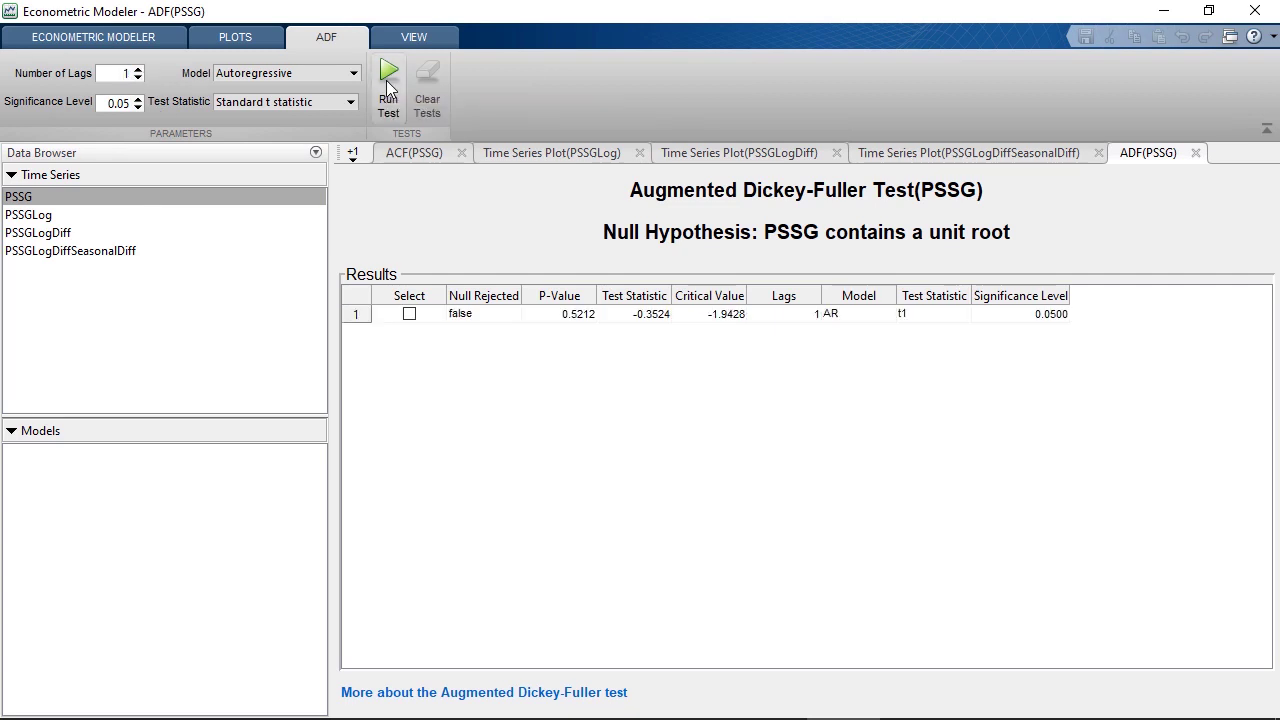
- Switch the Augmented Dickey-Fuller test's time series to PSSGLog and then to PSSGLogDiff
right_click(651, 316)
mouse_move(680, 325)
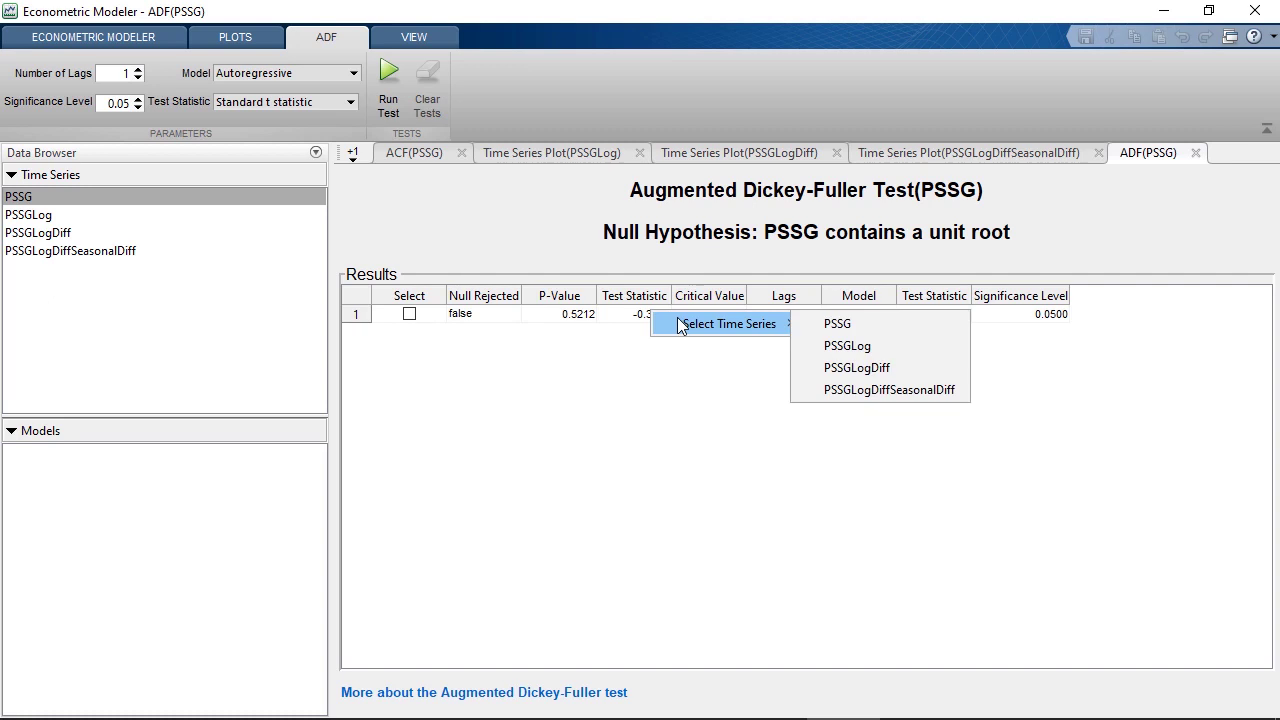
left_click(838, 347)
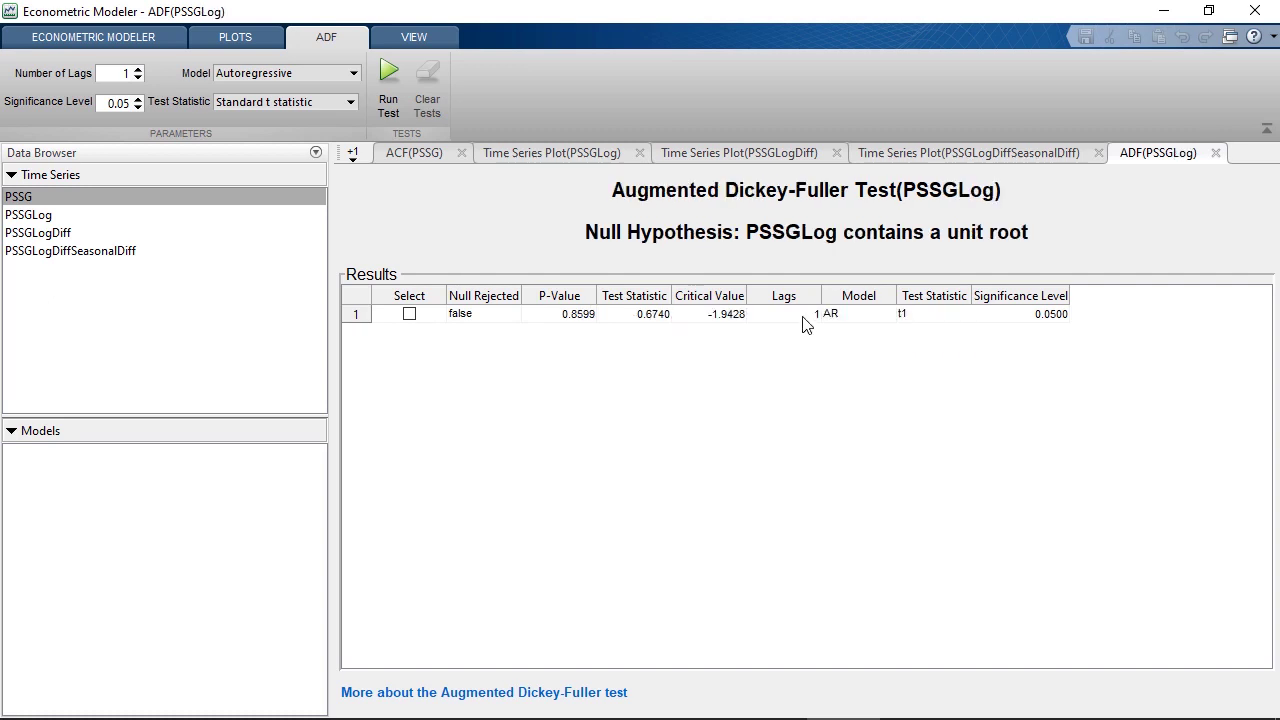
right_click(805, 325)
mouse_move(850, 333)
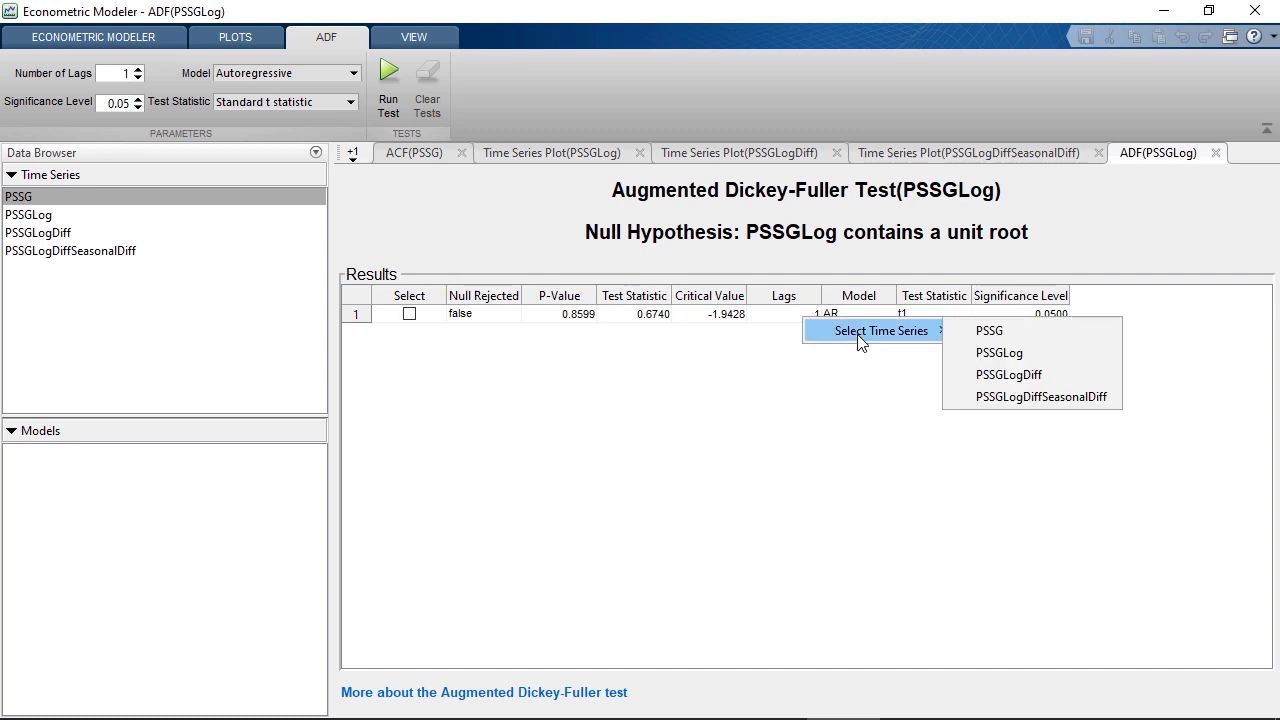
left_click(1008, 375)
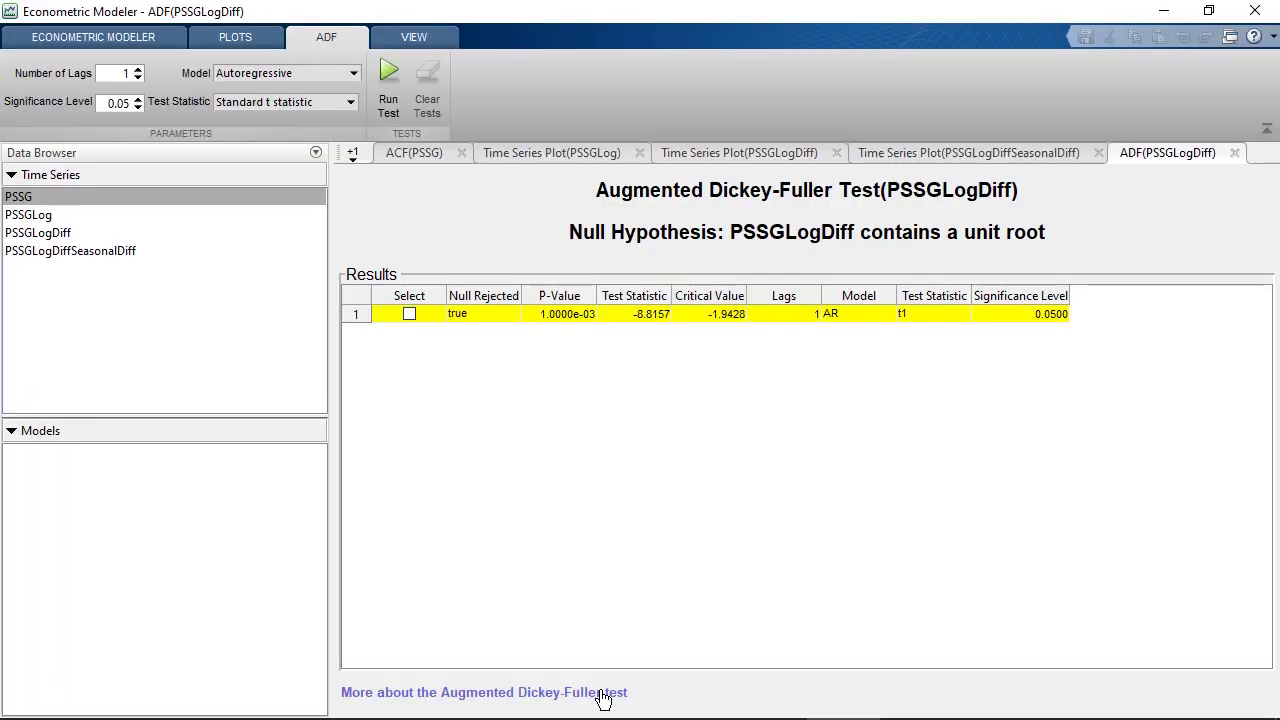
- Open the documentation about the Augmented Dickey-Fuller test and close it again
left_click(603, 692)
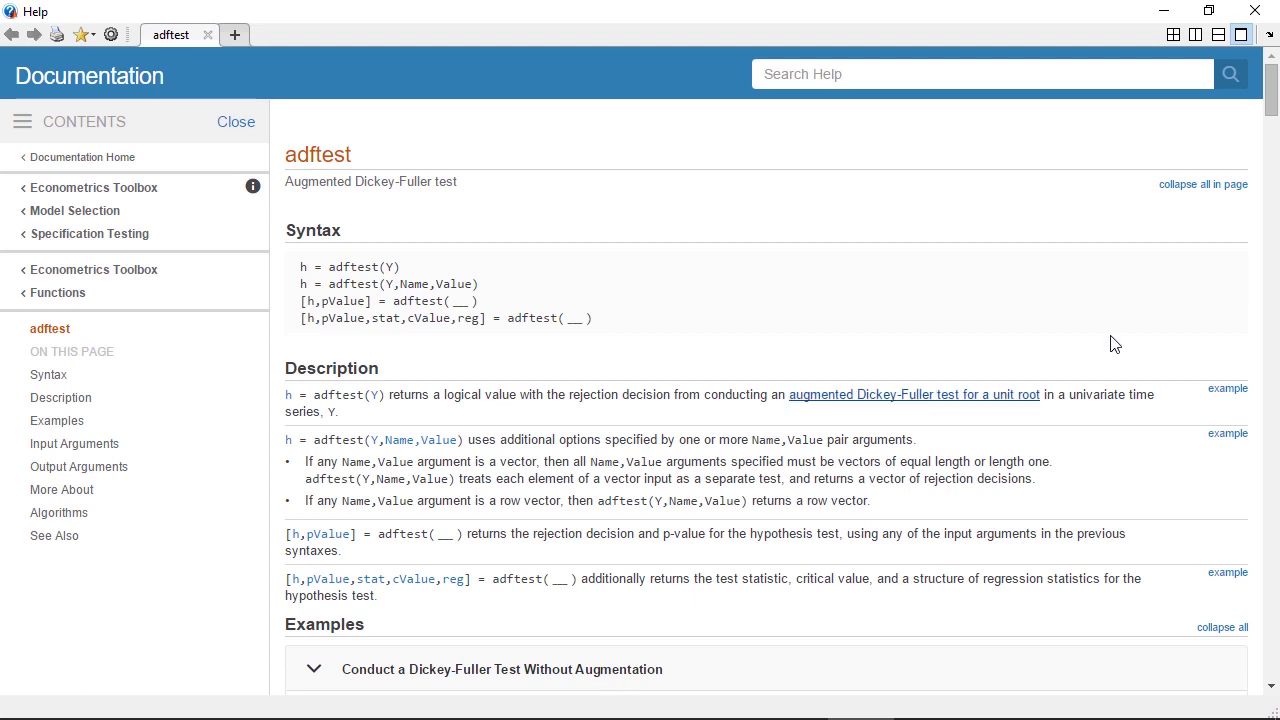
left_click(1256, 11)
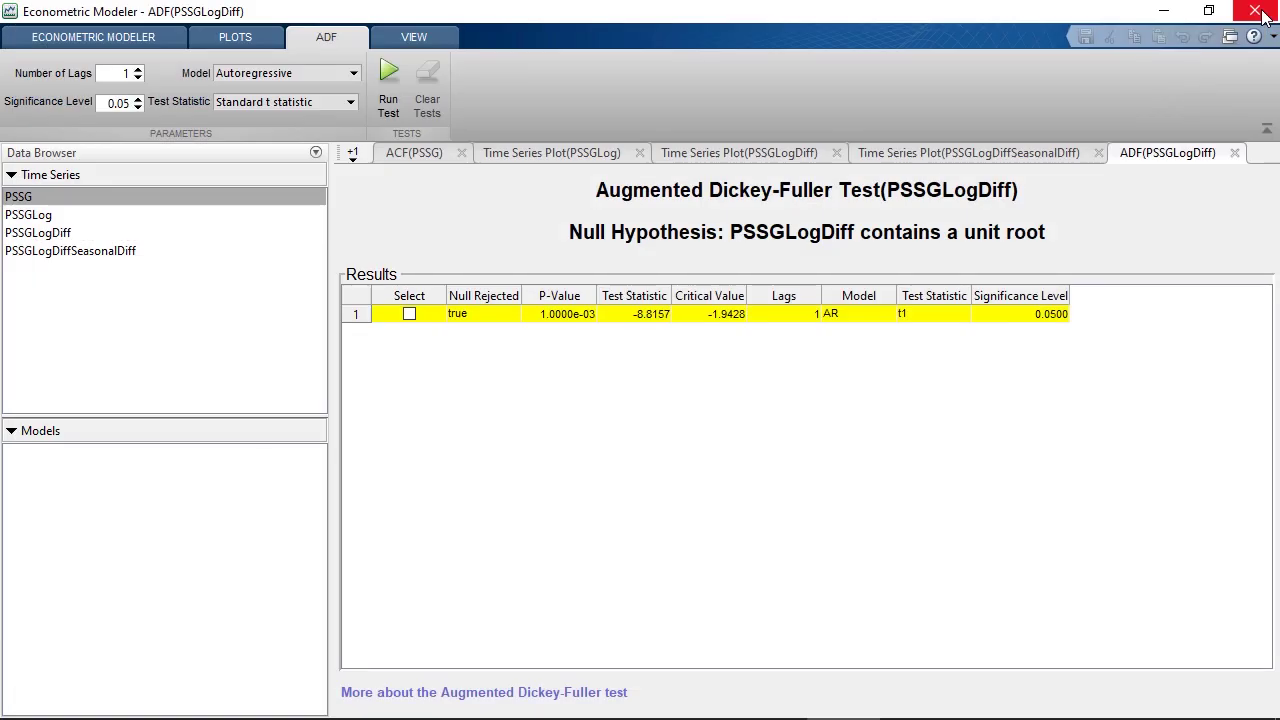
- Start a SARIMA model of PSSGLog with nonseasonal degree of integration 1, moving average order 1 and no constant term
left_click(169, 44)
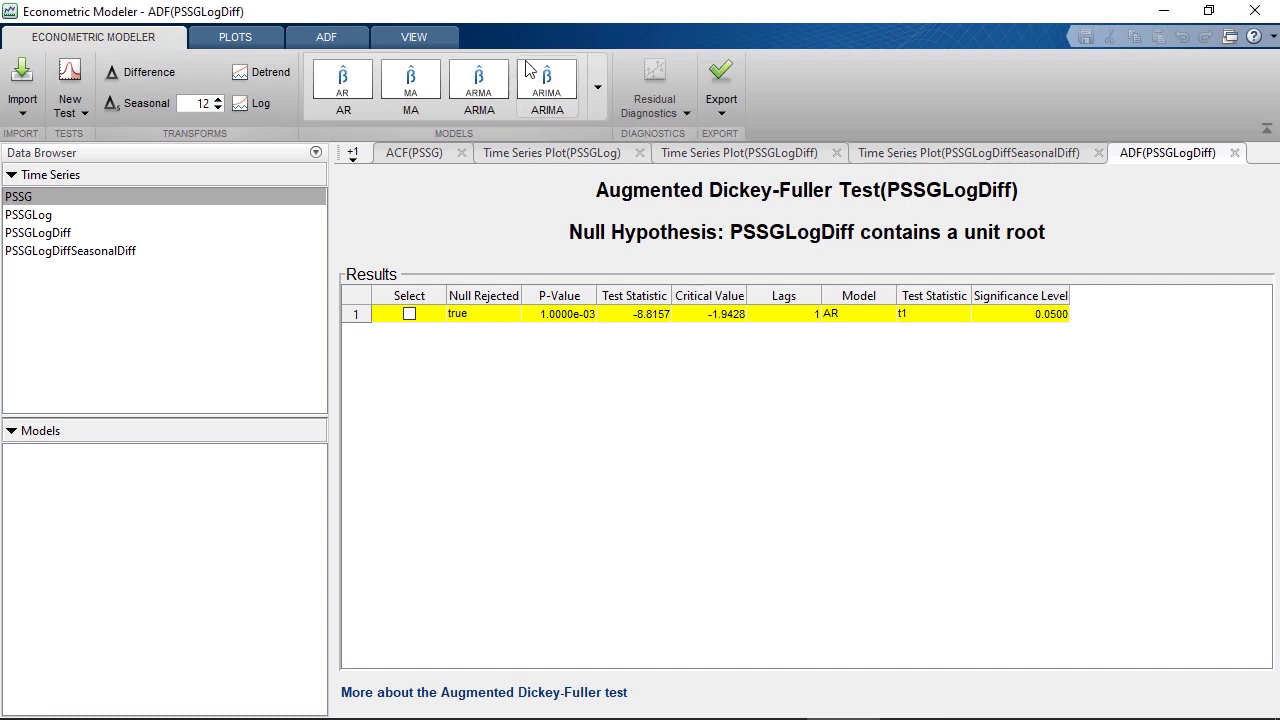
left_click(597, 86)
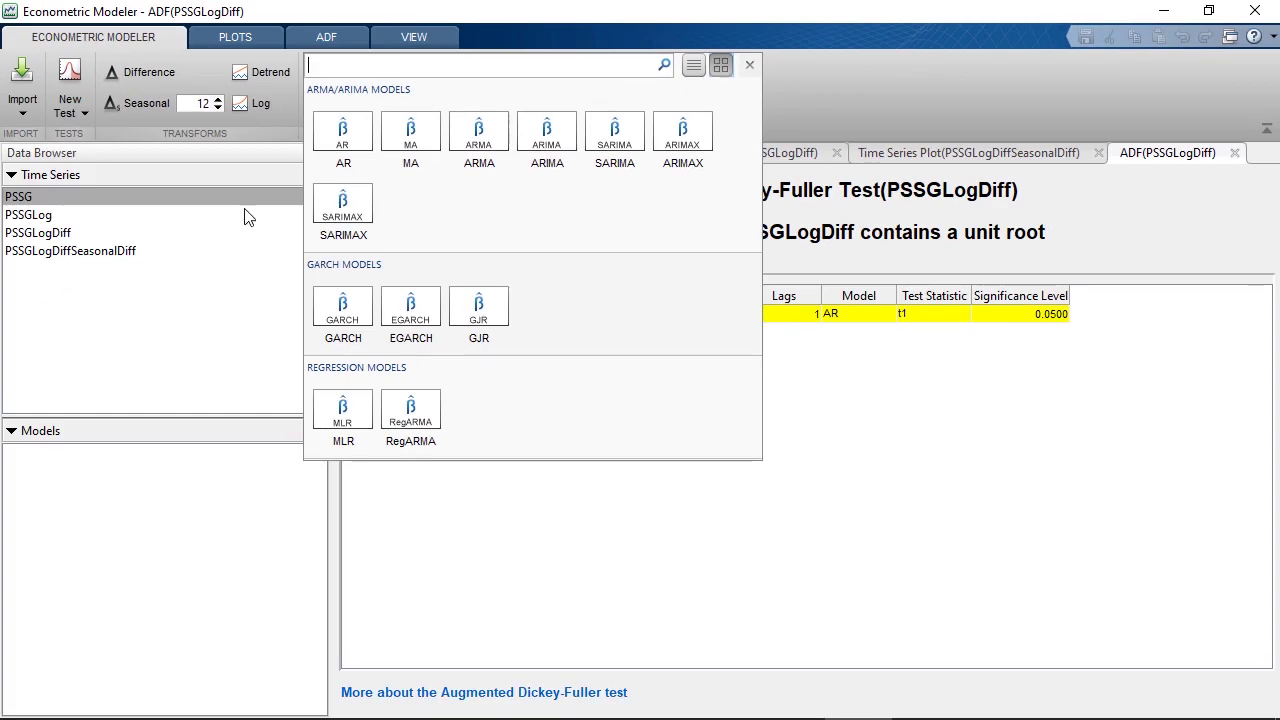
left_click(62, 215)
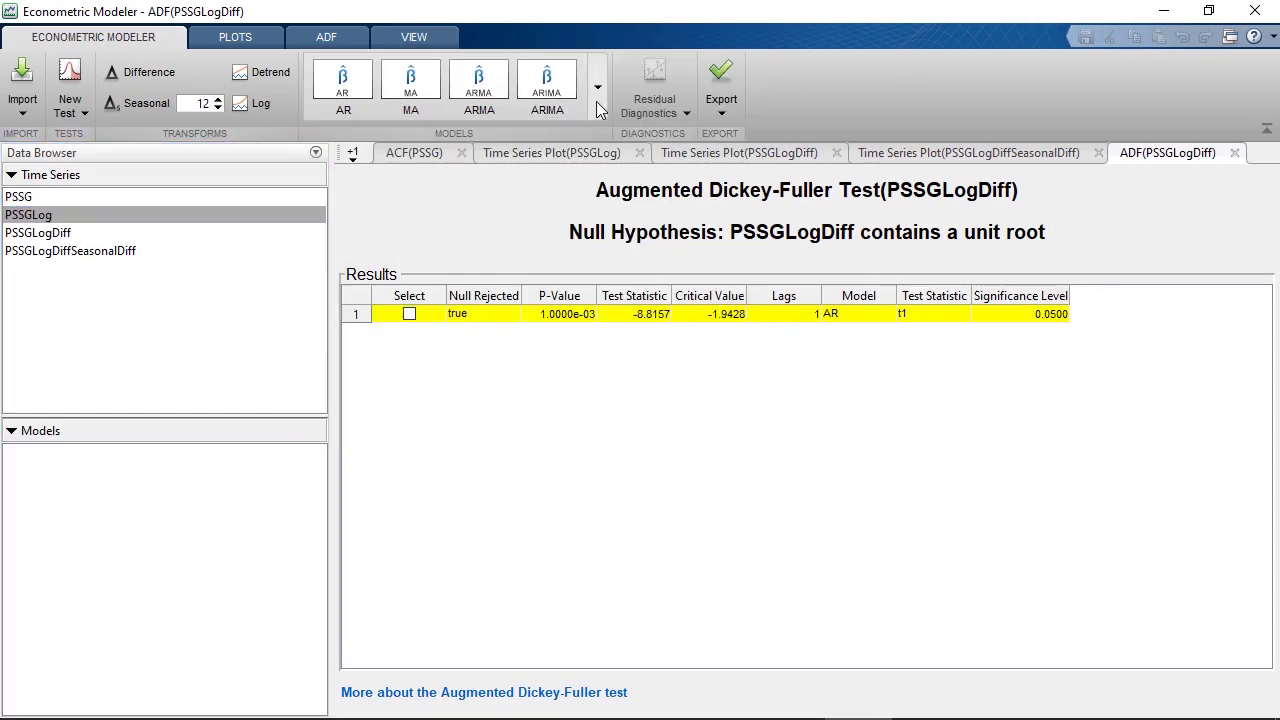
left_click(598, 108)
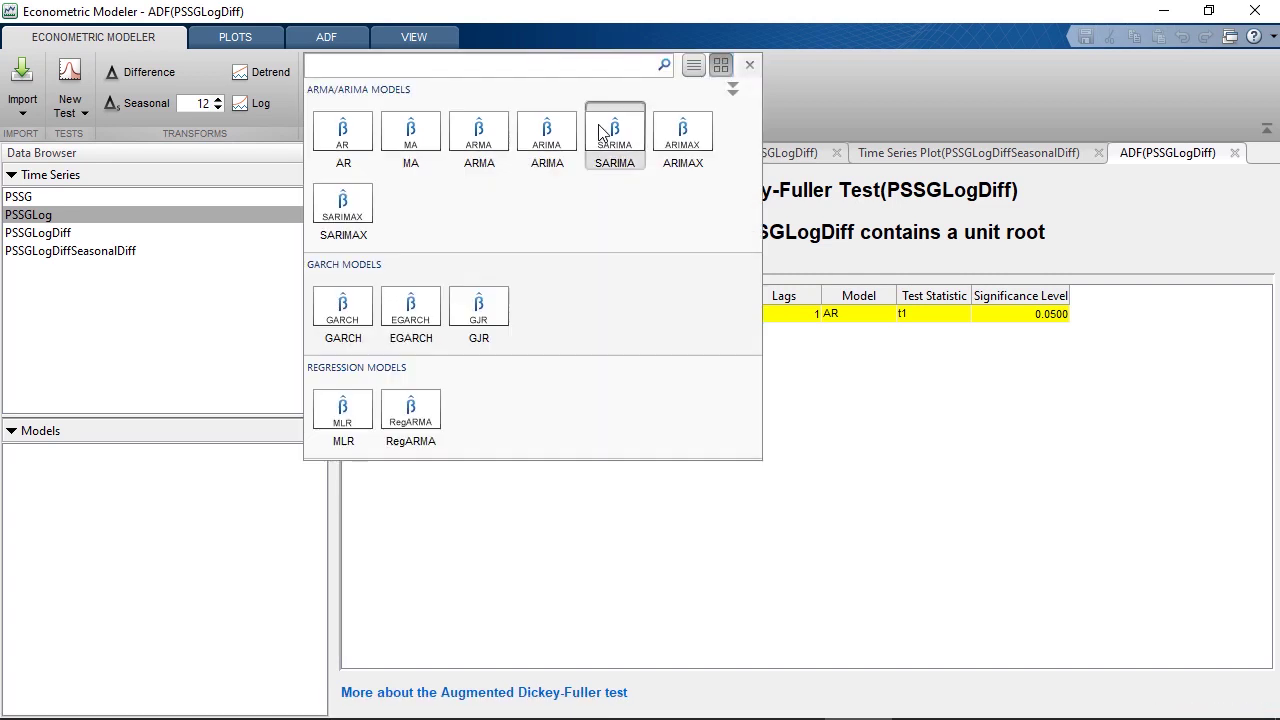
left_click(600, 132)
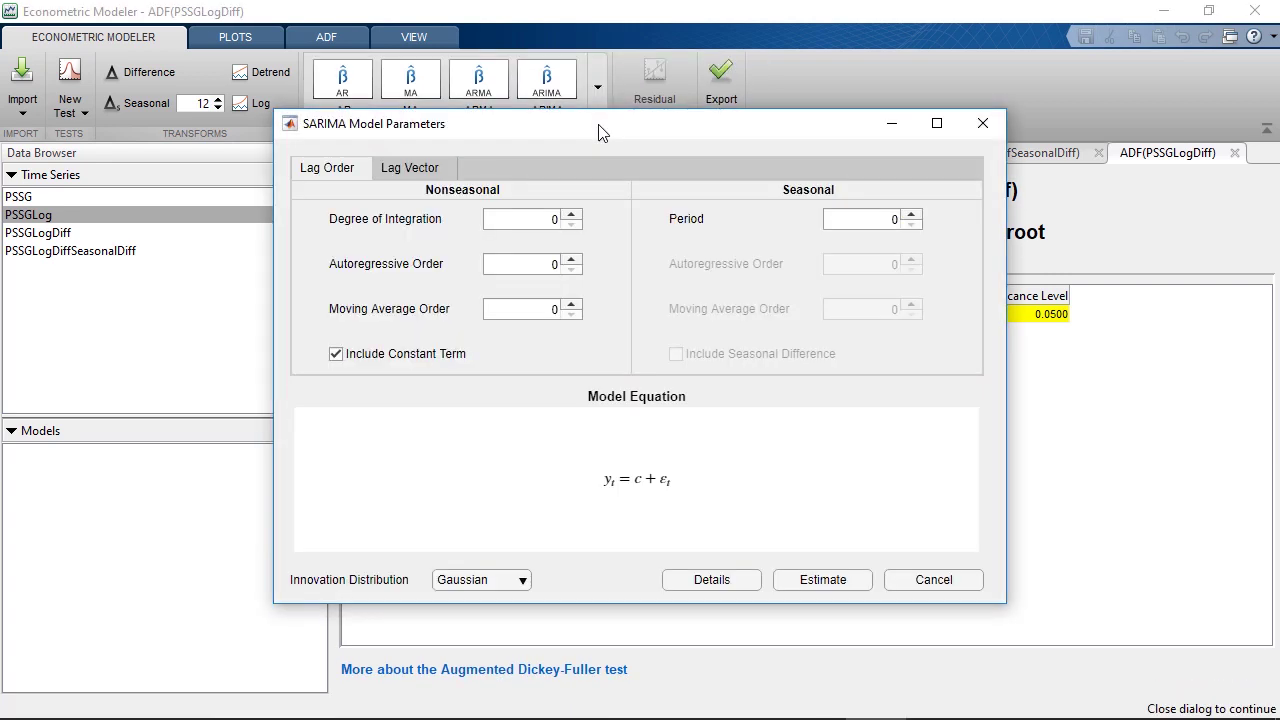
left_click(571, 214)
left_click(571, 304)
left_click(336, 354)
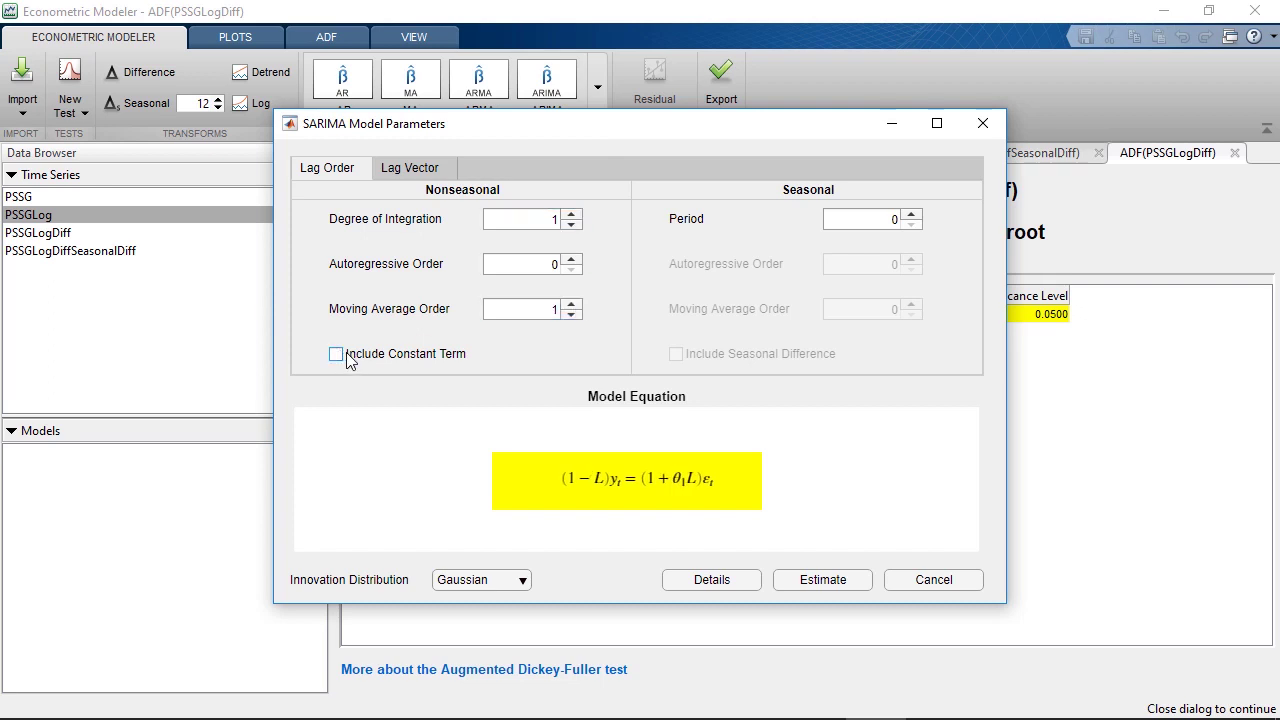
- Give the SARIMA model a seasonal period of 12, seasonal moving average order 1 and a seasonal difference, and estimate it
double_click(874, 218)
key("Return")
left_click(911, 304)
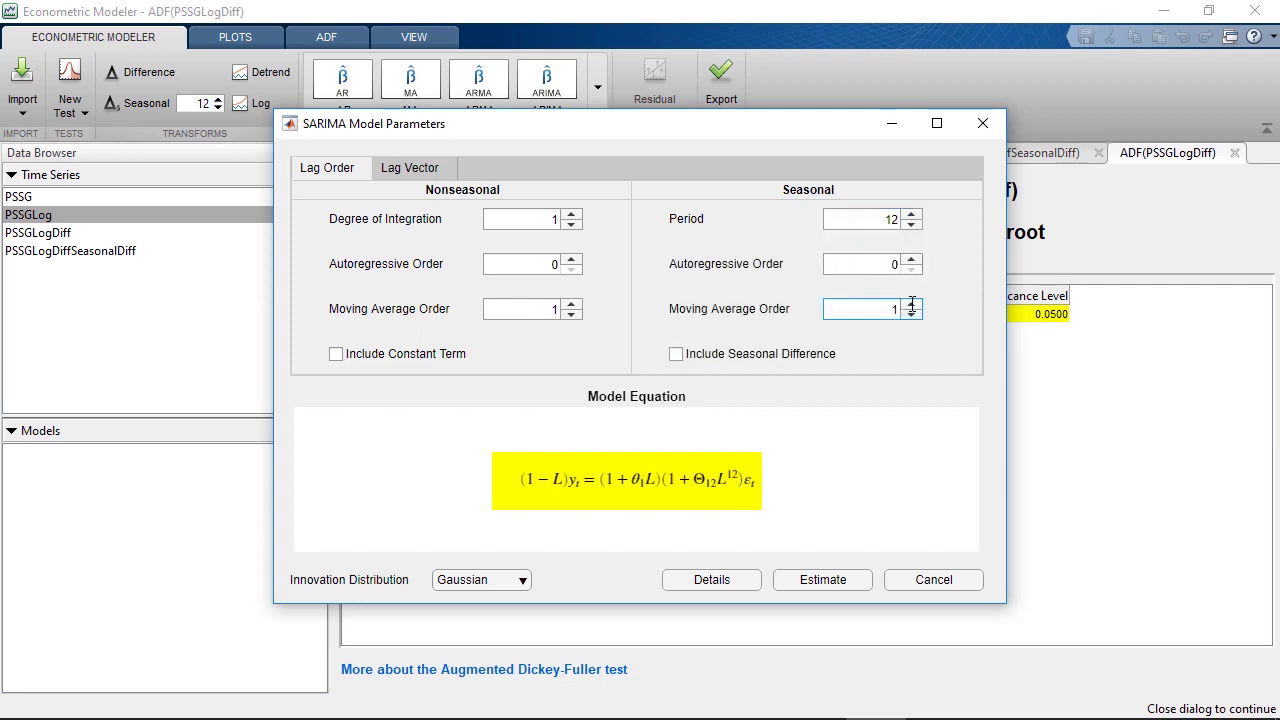
left_click(677, 354)
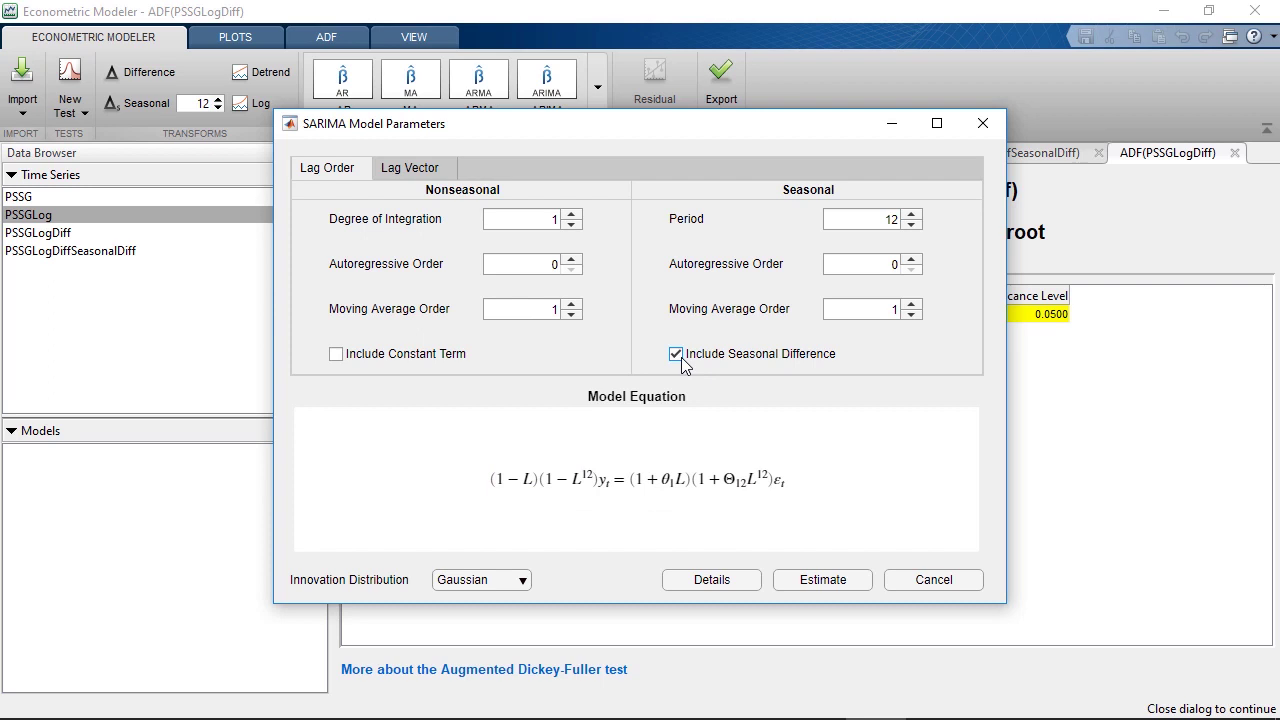
left_click(823, 580)
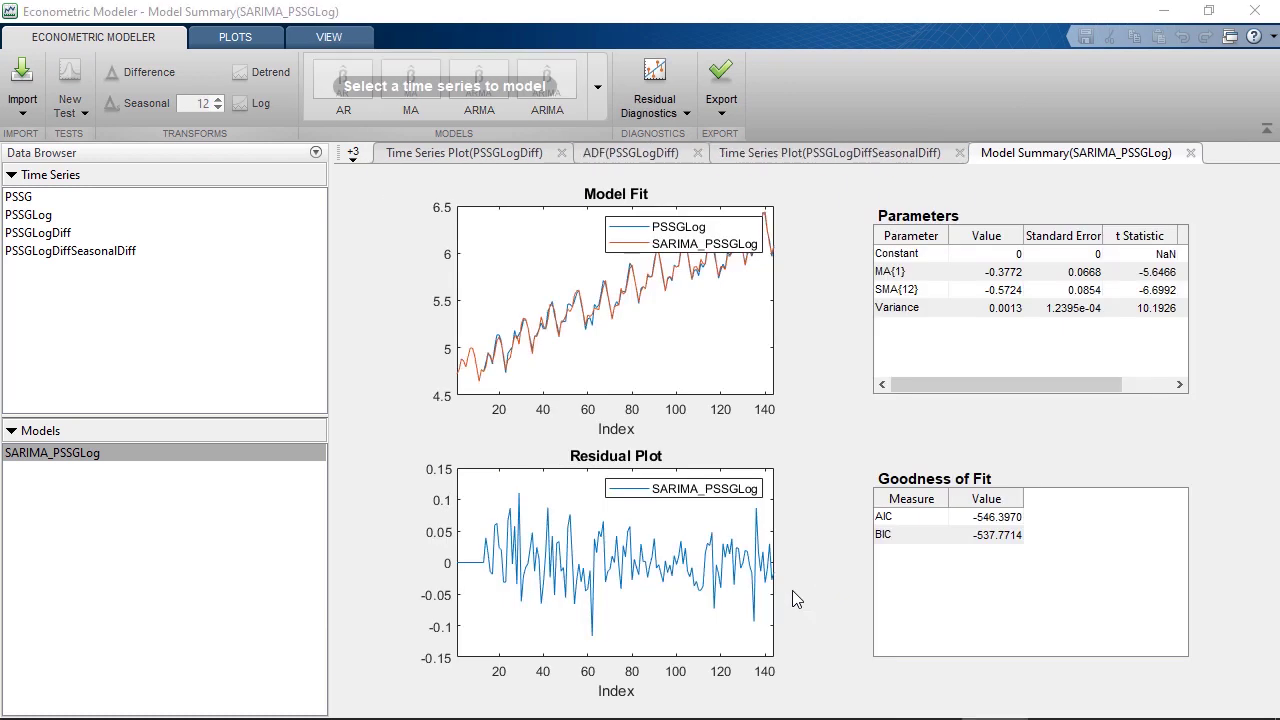
- Modify the SARIMA_PSSGLog model to use seasonal moving average order 2 and estimate this variant
right_click(247, 450)
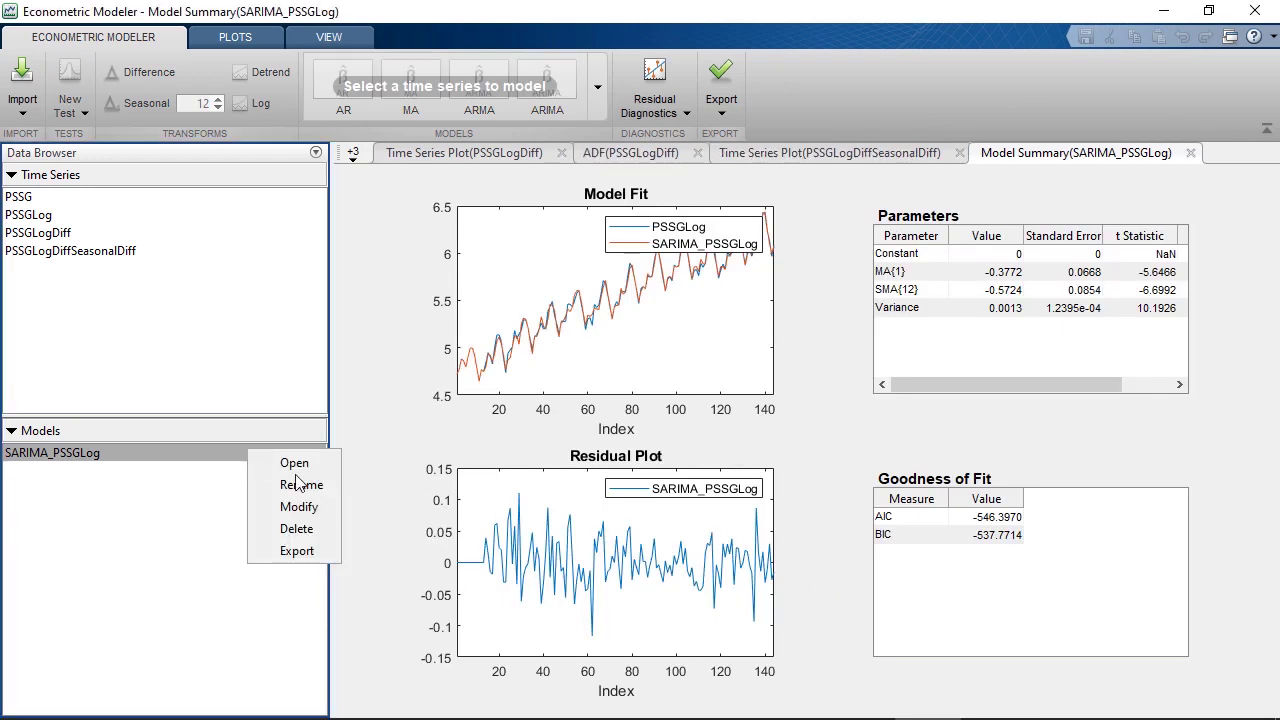
left_click(324, 522)
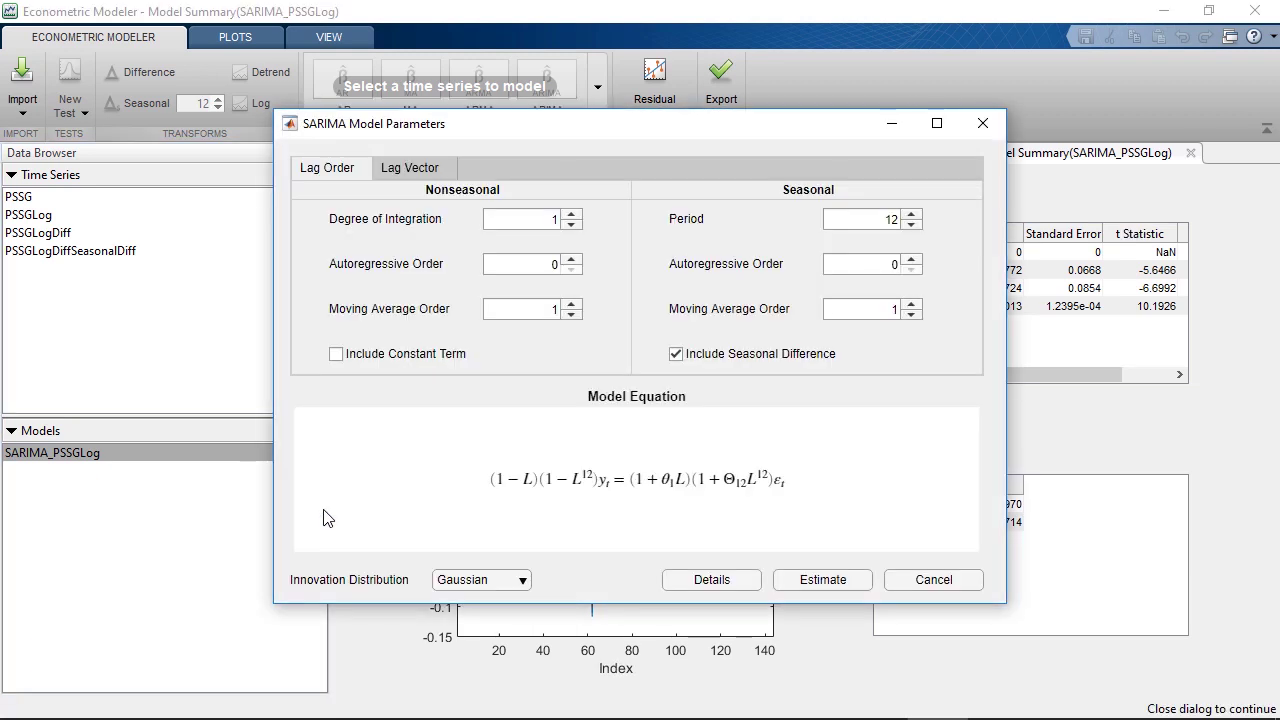
left_click(911, 304)
left_click(822, 588)
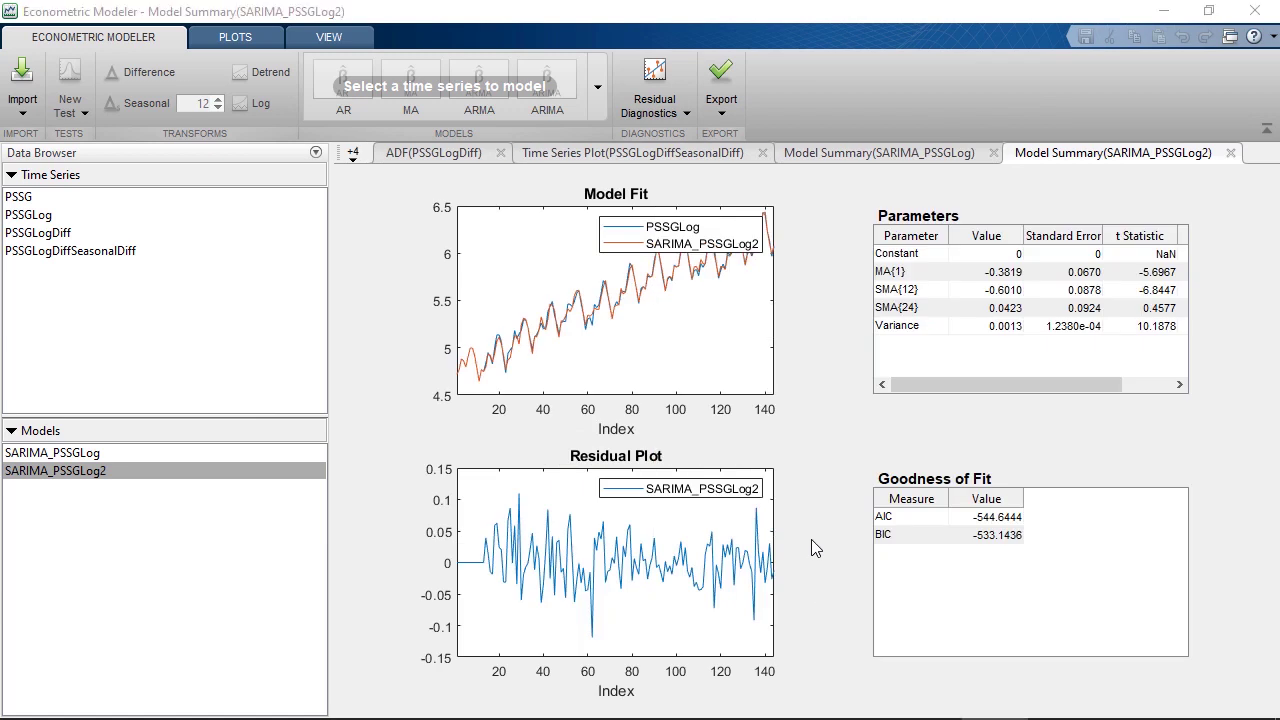
- Plot the residual histogram and the residual quantile-quantile plot of the SARIMA_PSSGLog model
left_click(260, 455)
left_click(654, 100)
left_click(700, 172)
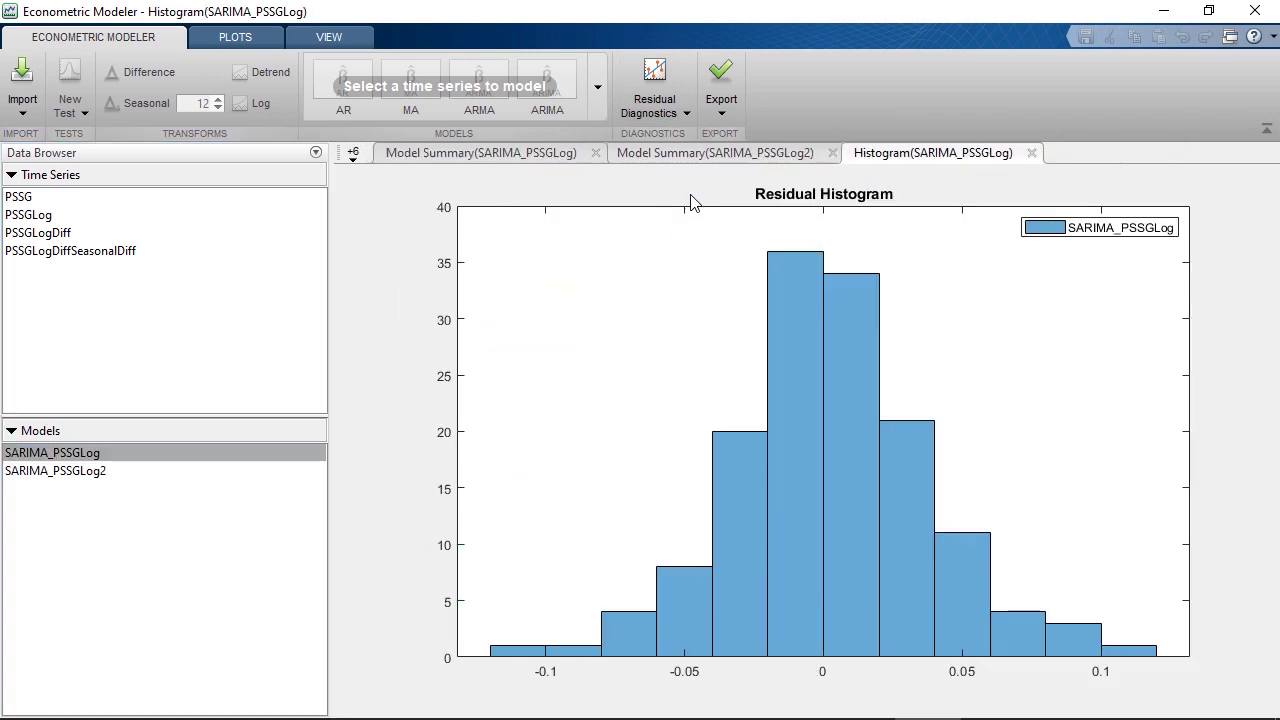
left_click(691, 119)
left_click(726, 268)
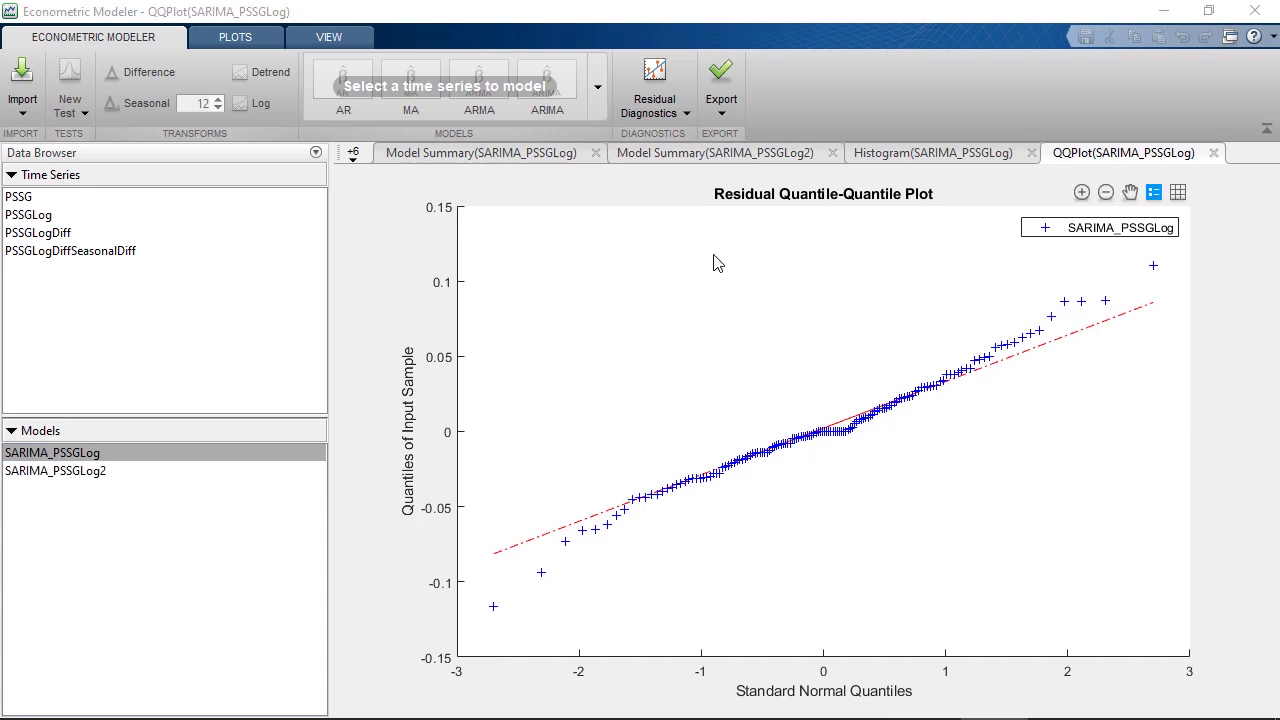
- Export the PSSGLog series and the SARIMA_PSSGLog model to the MATLAB workspace and switch to MATLAB
left_click(722, 108)
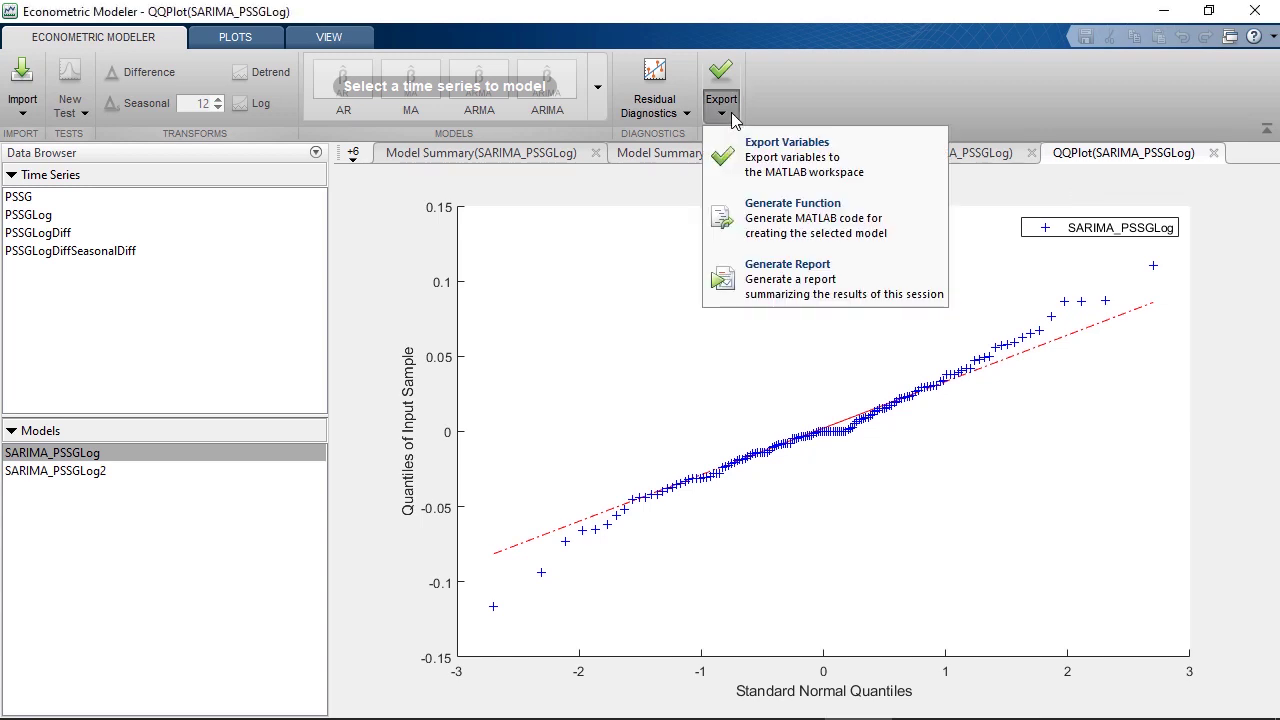
left_click(796, 158)
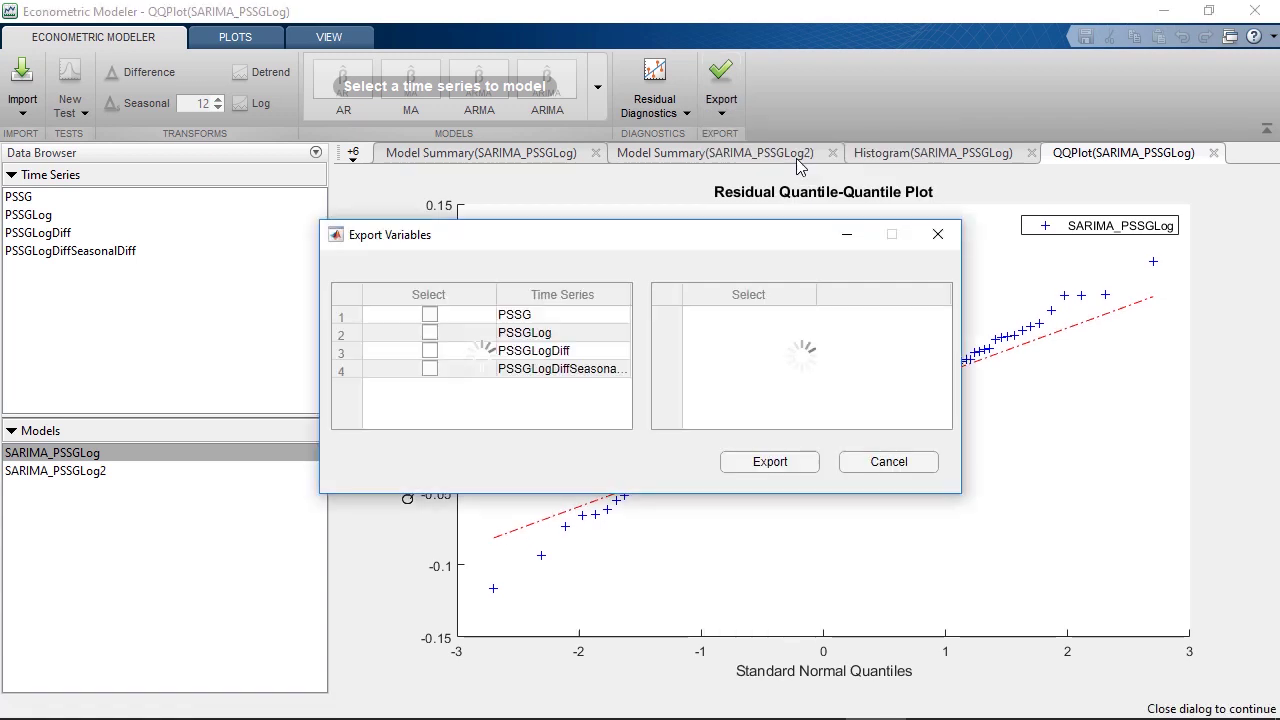
left_click(430, 333)
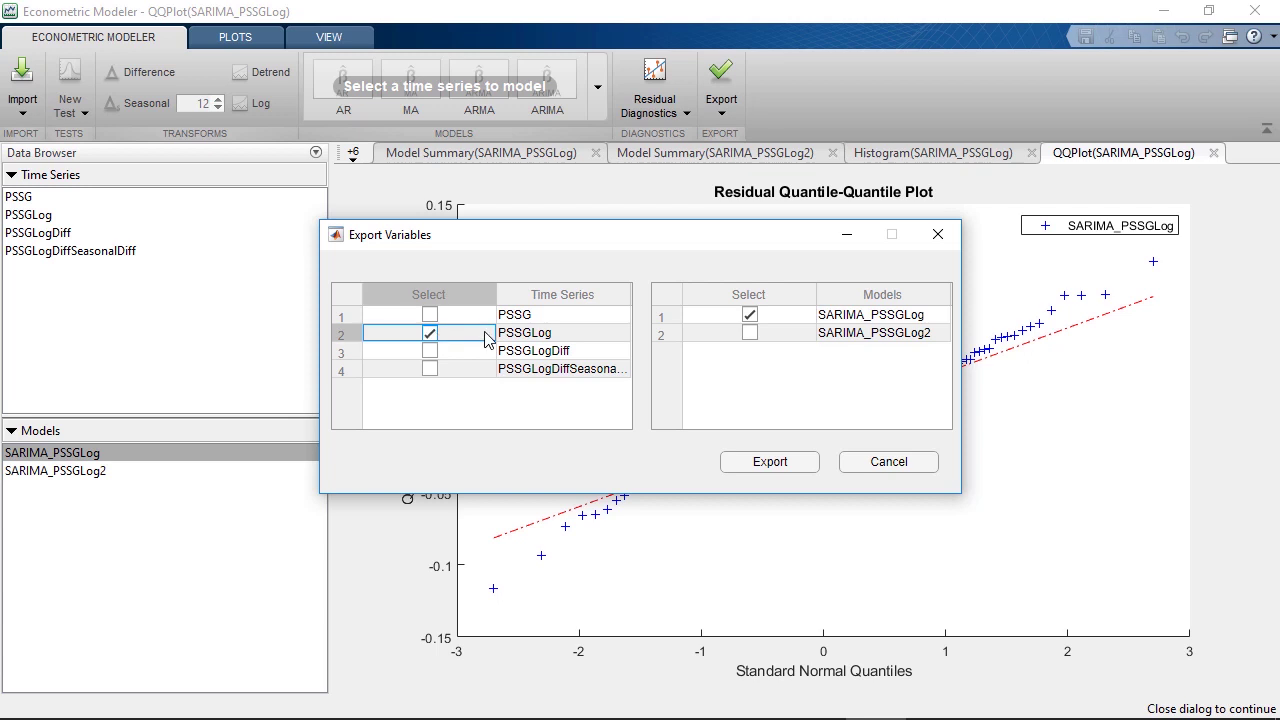
left_click(776, 462)
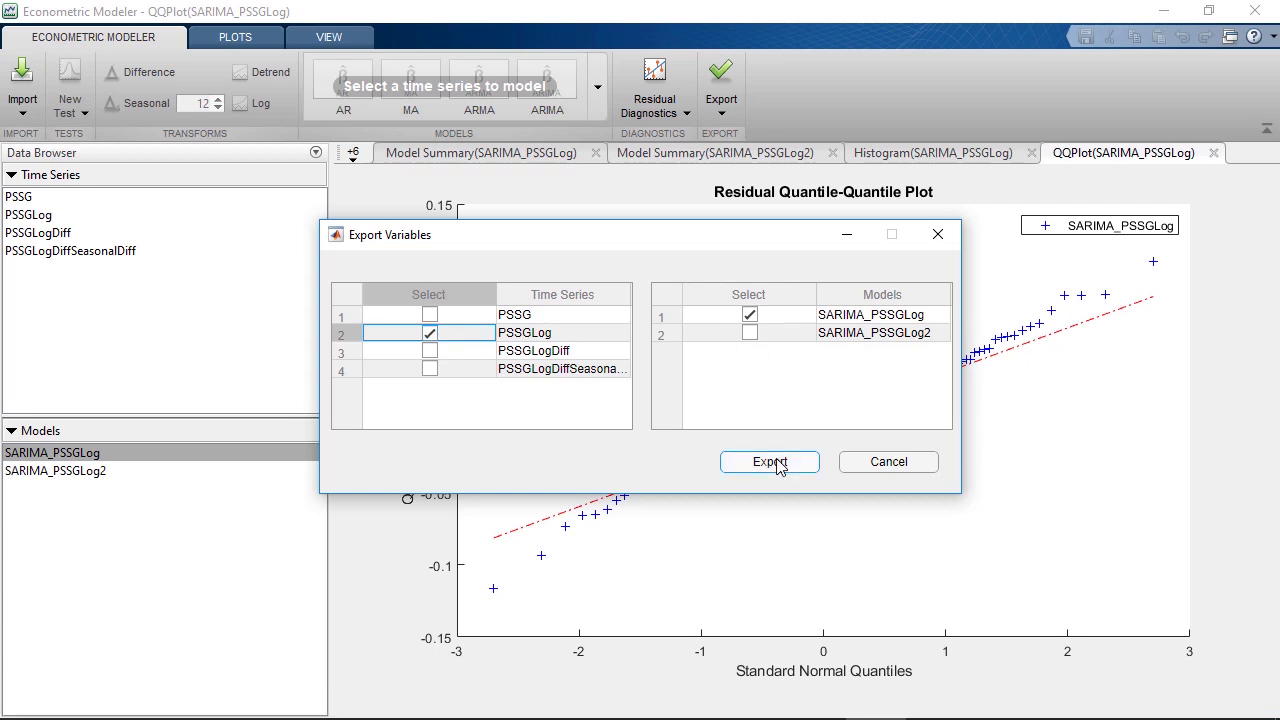
key("alt+Tab")
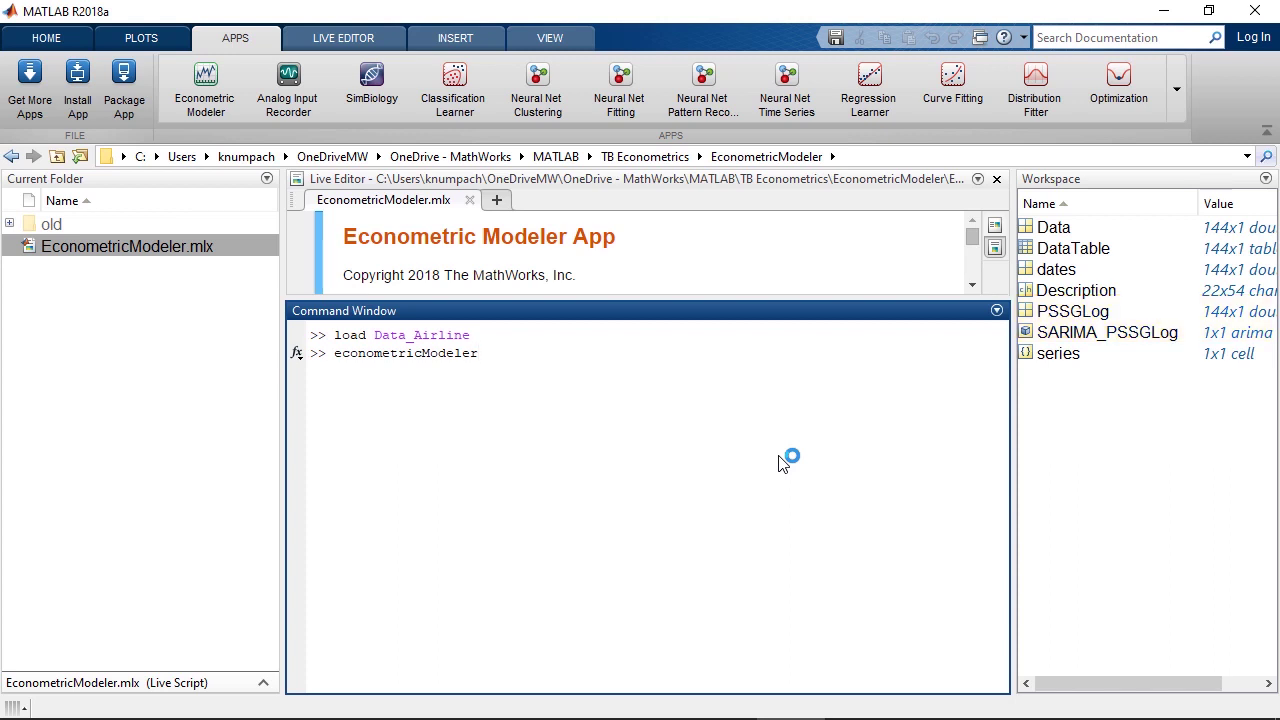
- Back in Econometric Modeler, generate a MATLAB function for SARIMA_PSSGLog, review its code in an enlarged editor and save it as modelTimeSeries.m
key("alt+Tab")
left_click(731, 115)
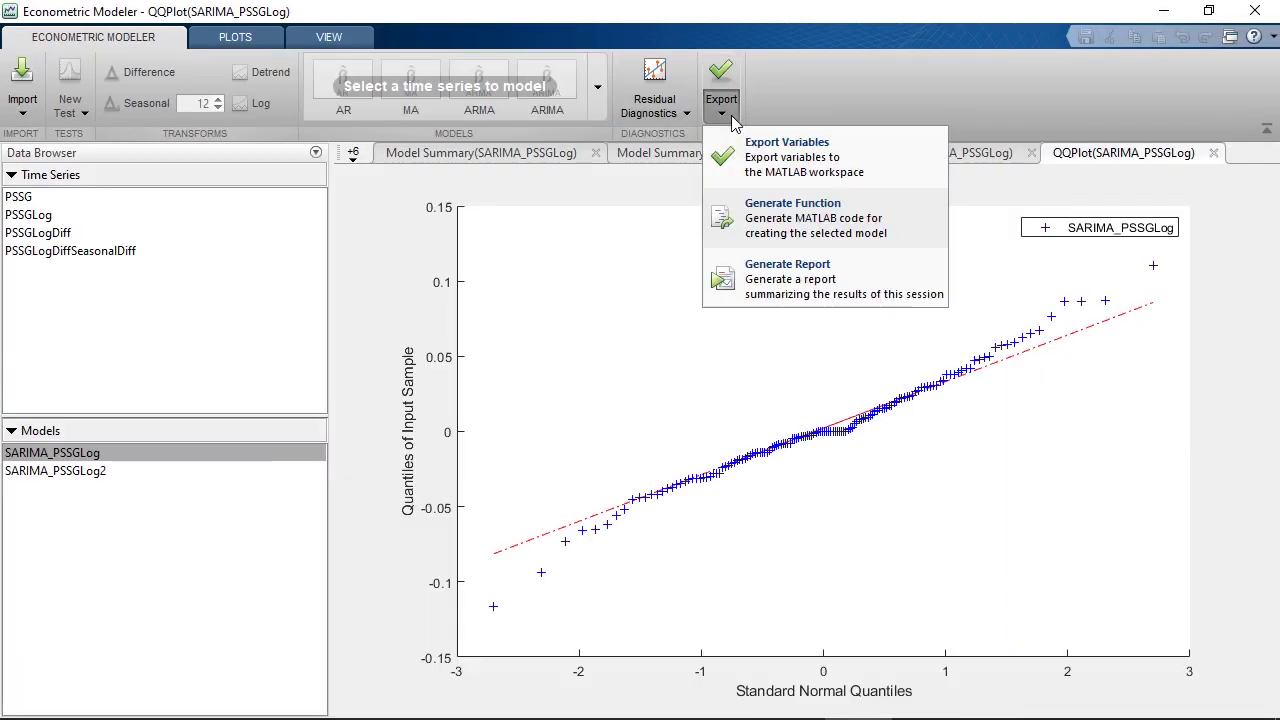
left_click(760, 218)
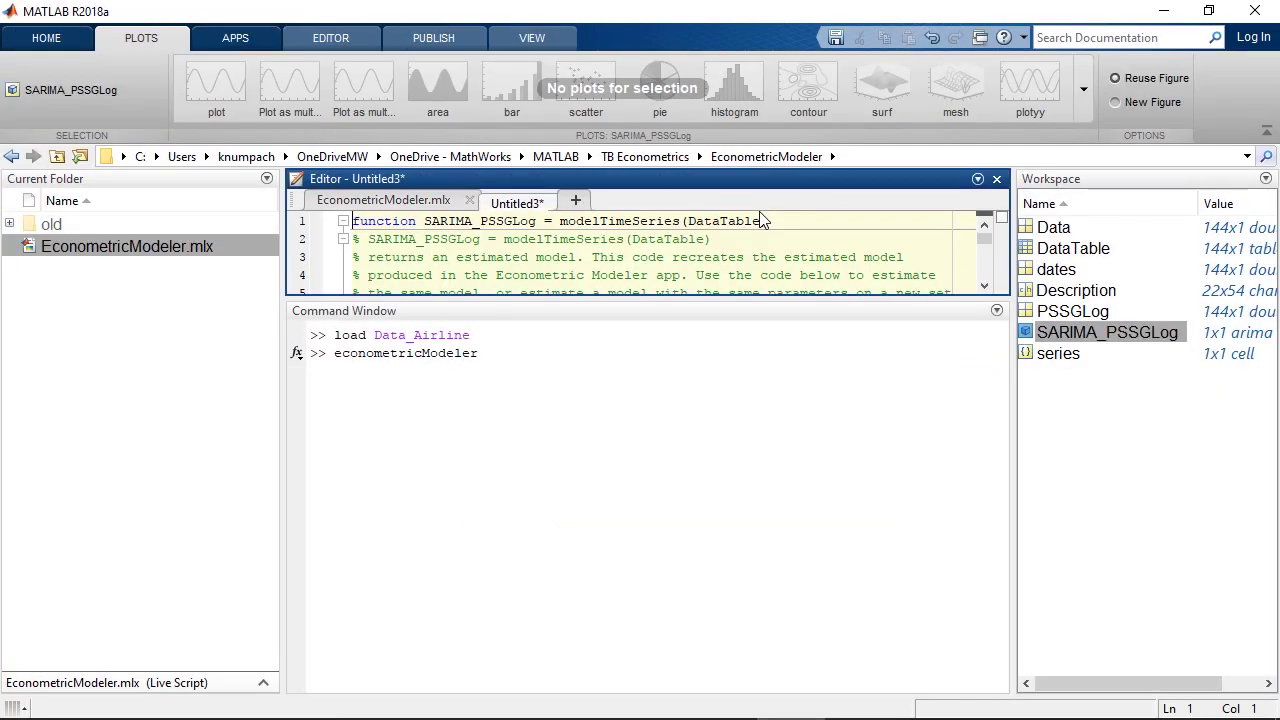
left_click_drag(745, 295, 760, 565)
scroll(754, 450, "down", 2)
scroll(748, 398, "down", 1)
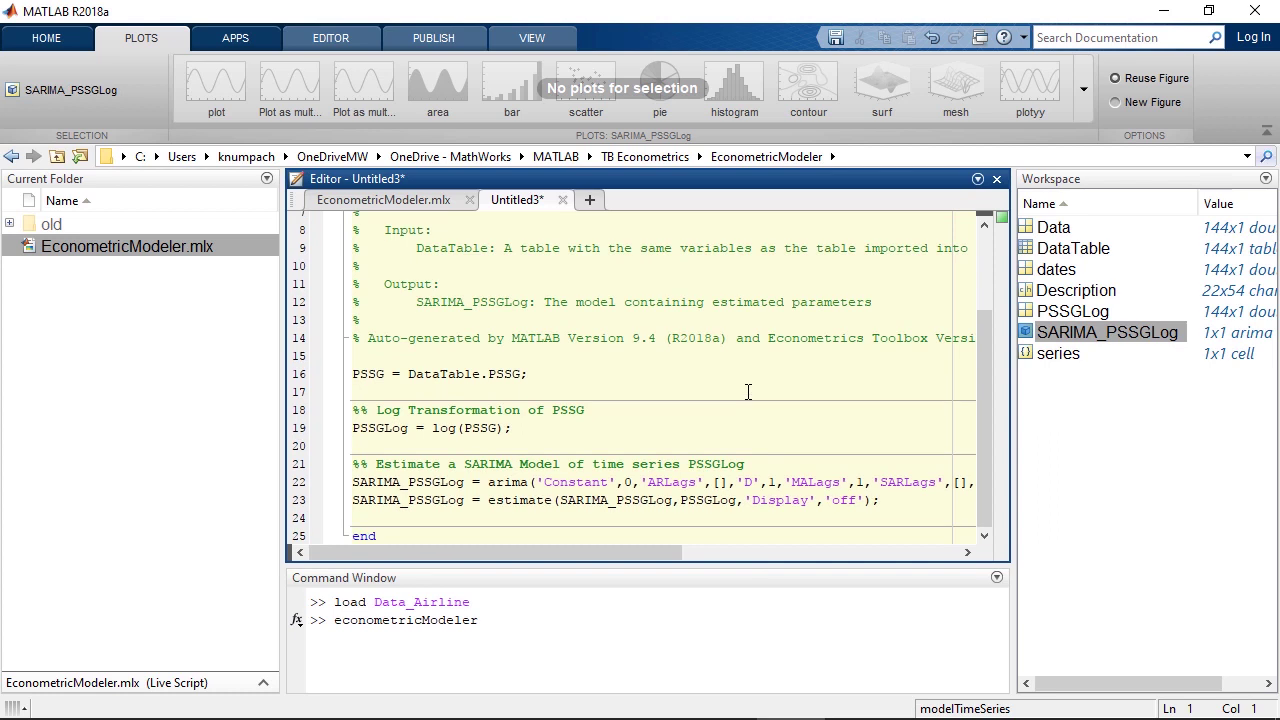
key("ctrl+s")
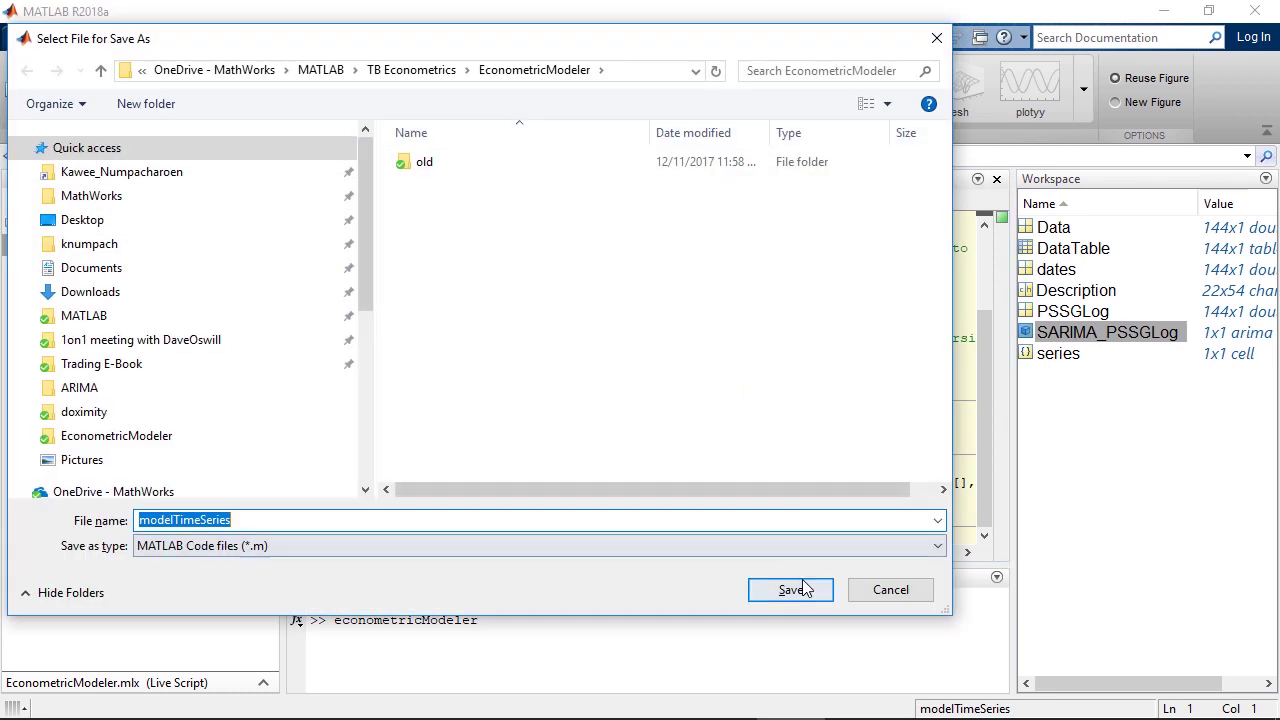
left_click(792, 589)
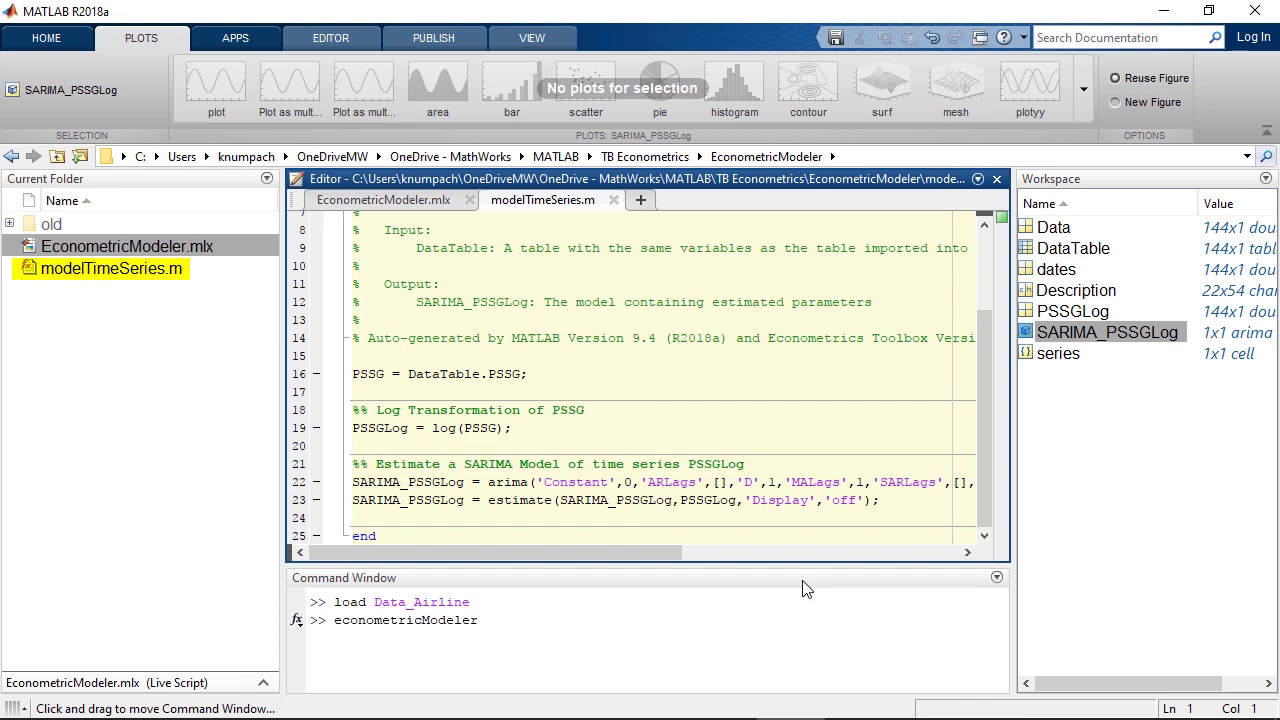
- Show the model generation section of EconometricModeler.mlx, clear the pending econometricModeler command and delete the SARIMA_PSSGLog variable from the workspace
left_click(440, 201)
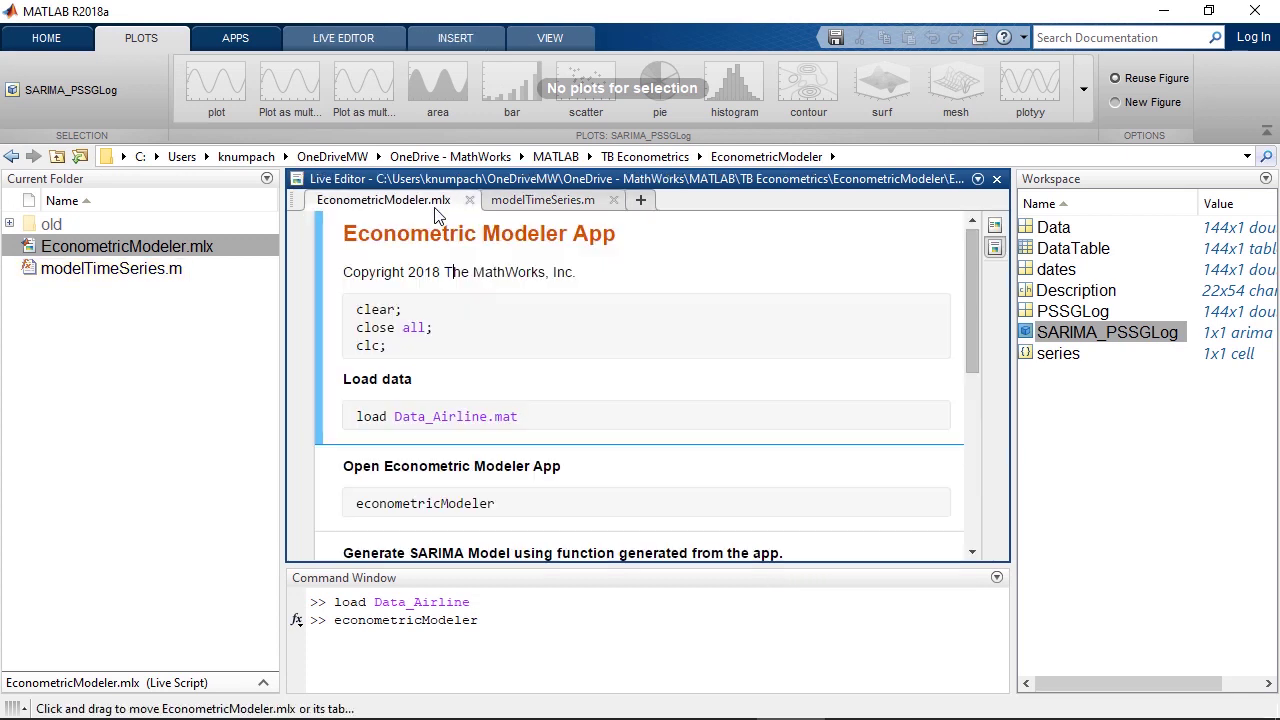
scroll(558, 483, "down", 2)
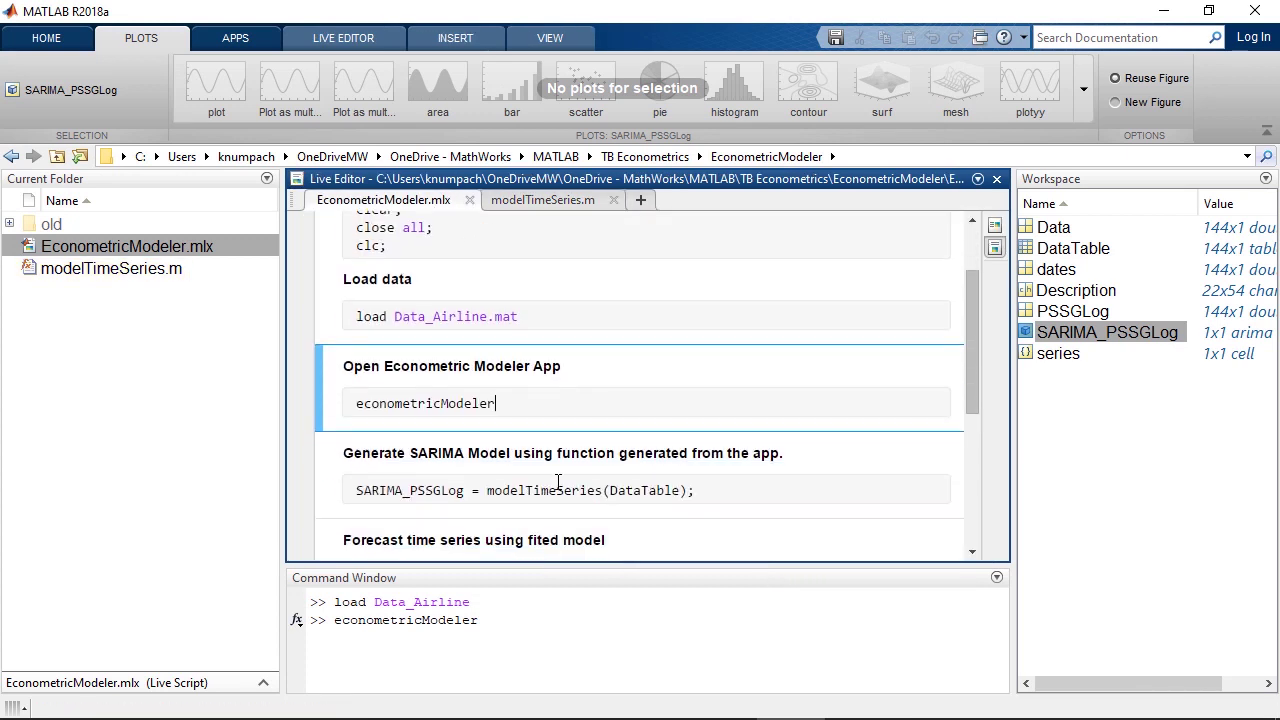
double_click(345, 620)
key("BackSpace")
left_click(1112, 410)
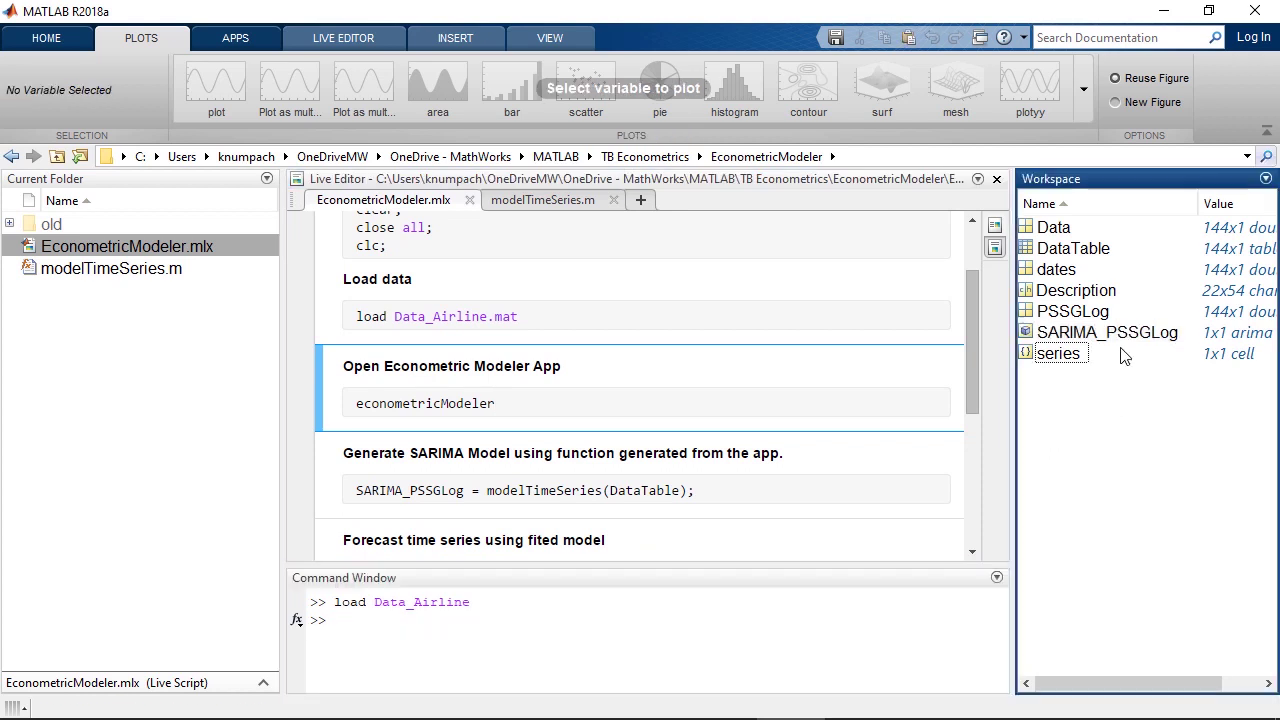
left_click(1105, 333)
key("Delete")
- Run the live script's line SARIMA_PSSGLog = modelTimeSeries(DataTable); as a command
left_click(685, 490)
left_click_drag(685, 490, 356, 490)
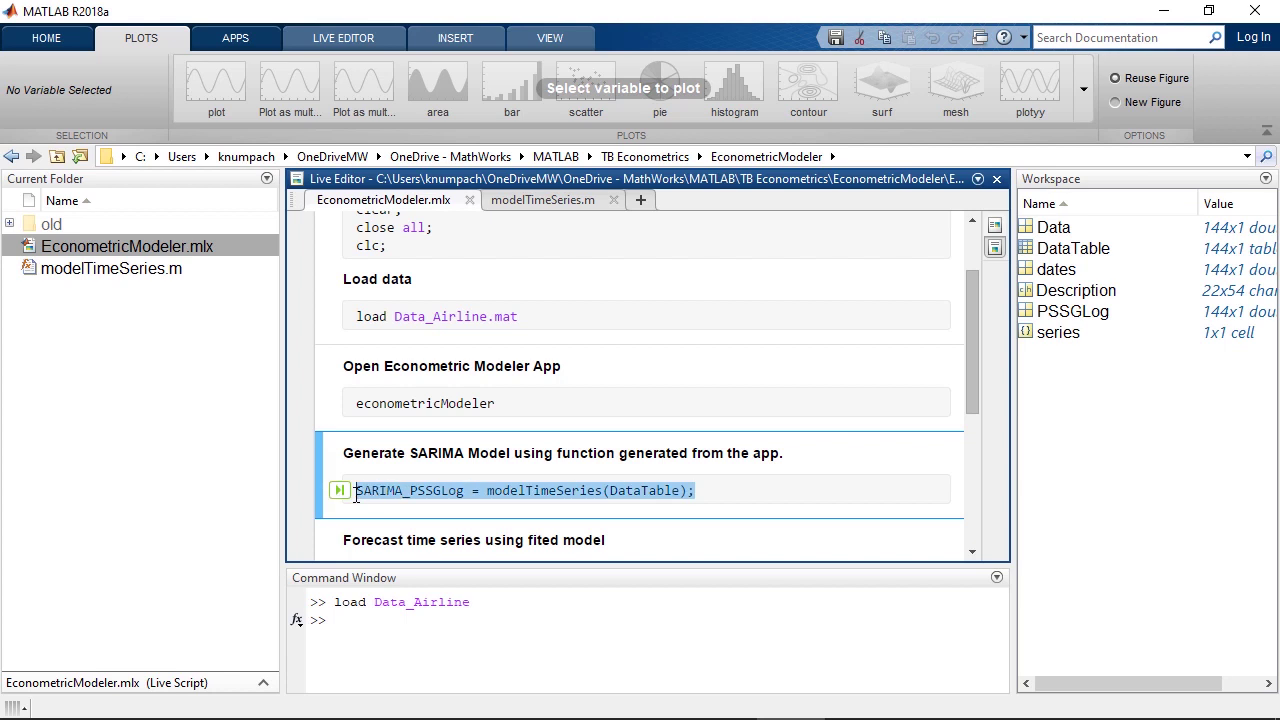
left_click(397, 620)
type("SARIMA_PSSGLog = modelTimeSeries(DataTable);")
key("Return")
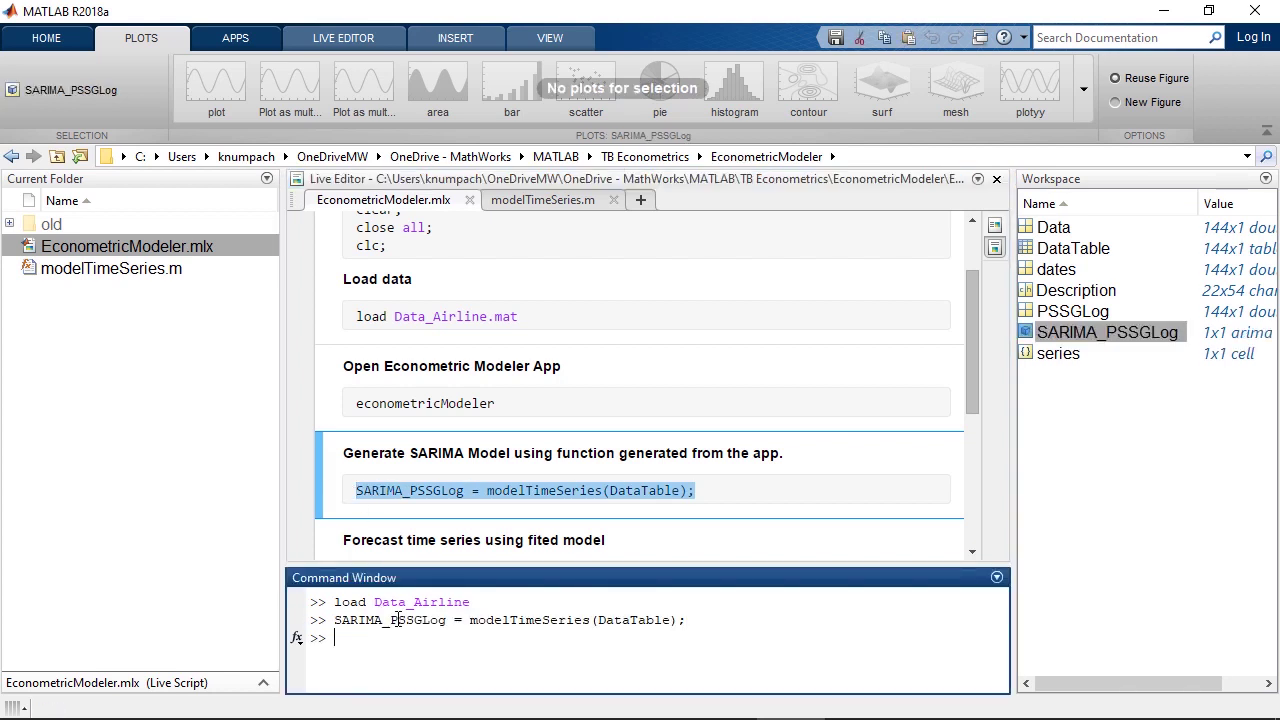
- Switch to Econometric Modeler and set up a PDF report including all four time series and the SARIMA_PSSGLog model
key("alt+Tab")
left_click(721, 104)
left_click(766, 277)
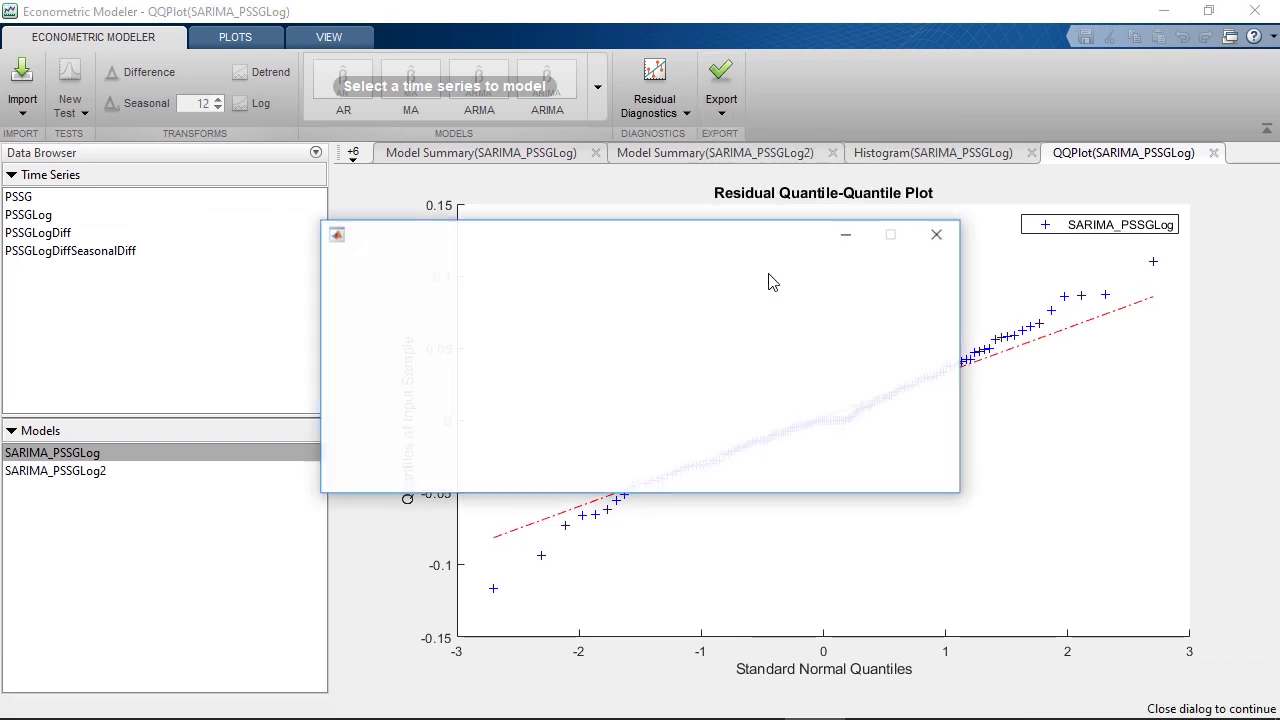
left_click(429, 314)
left_click(429, 332)
left_click(429, 350)
left_click(429, 369)
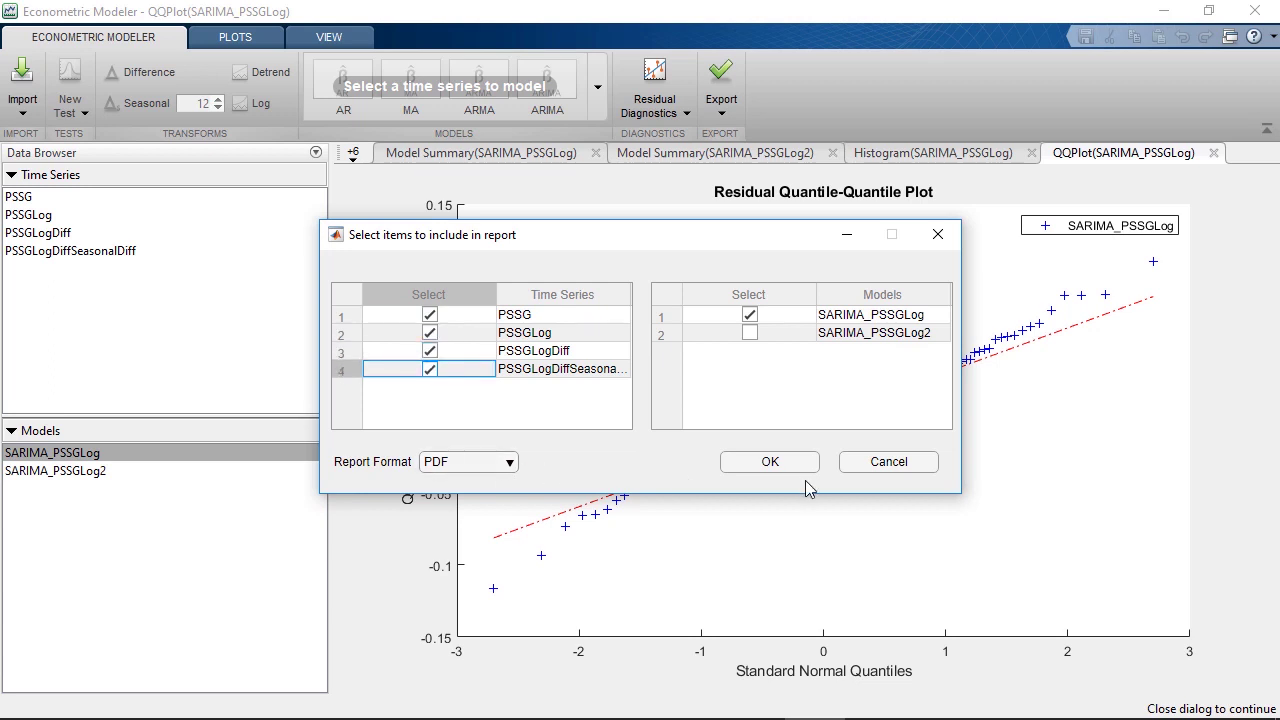
- Save the PDF report under the name report and look through it as far as the SARIMA_PSSGLog estimation results
left_click(776, 466)
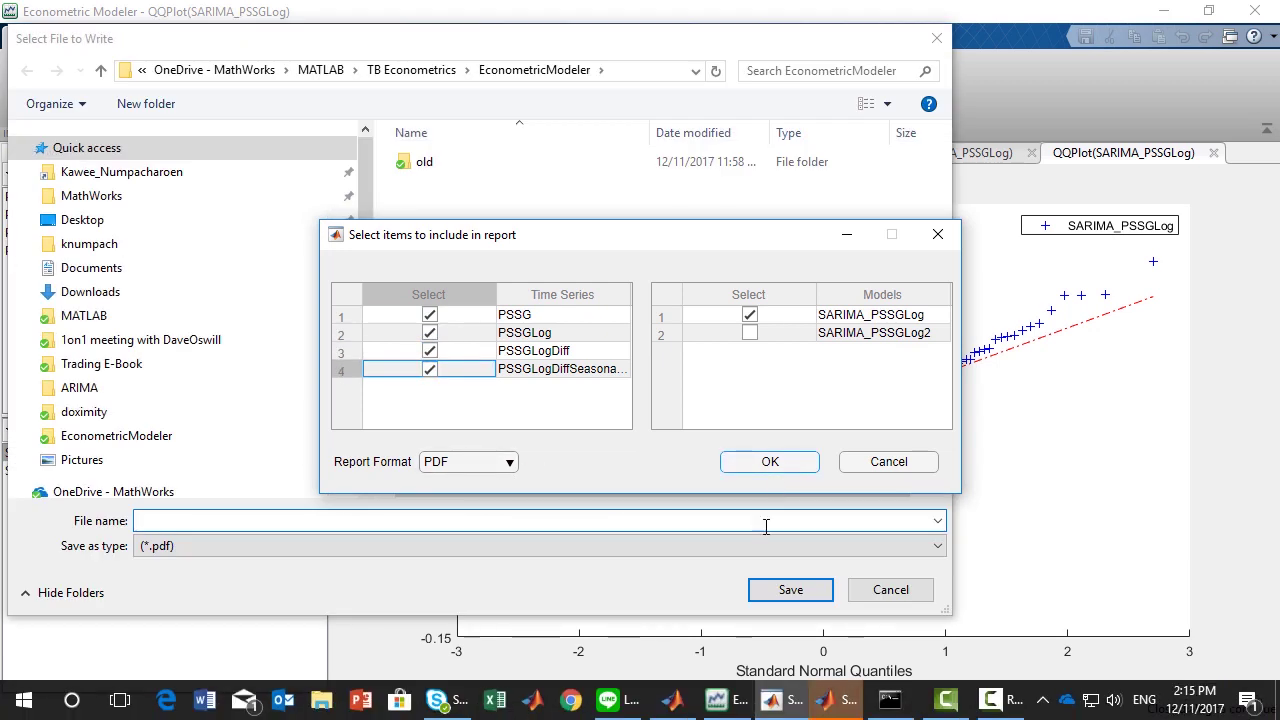
type("report")
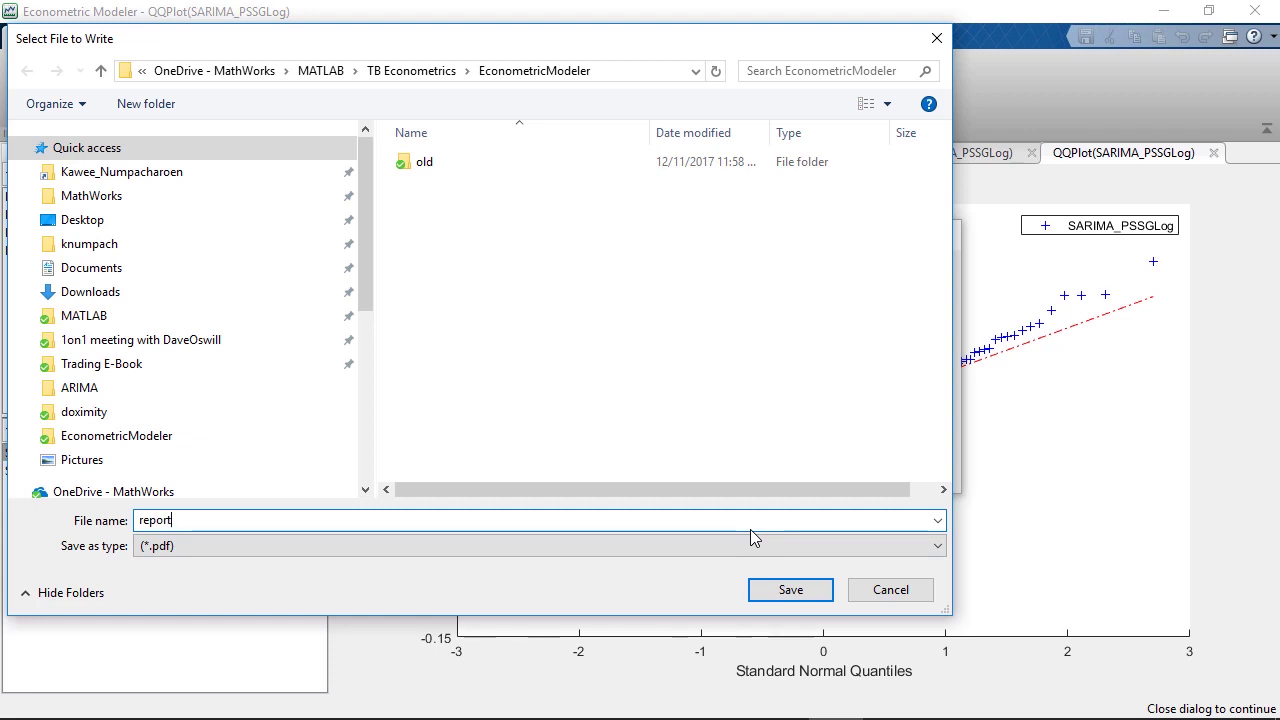
key("Return")
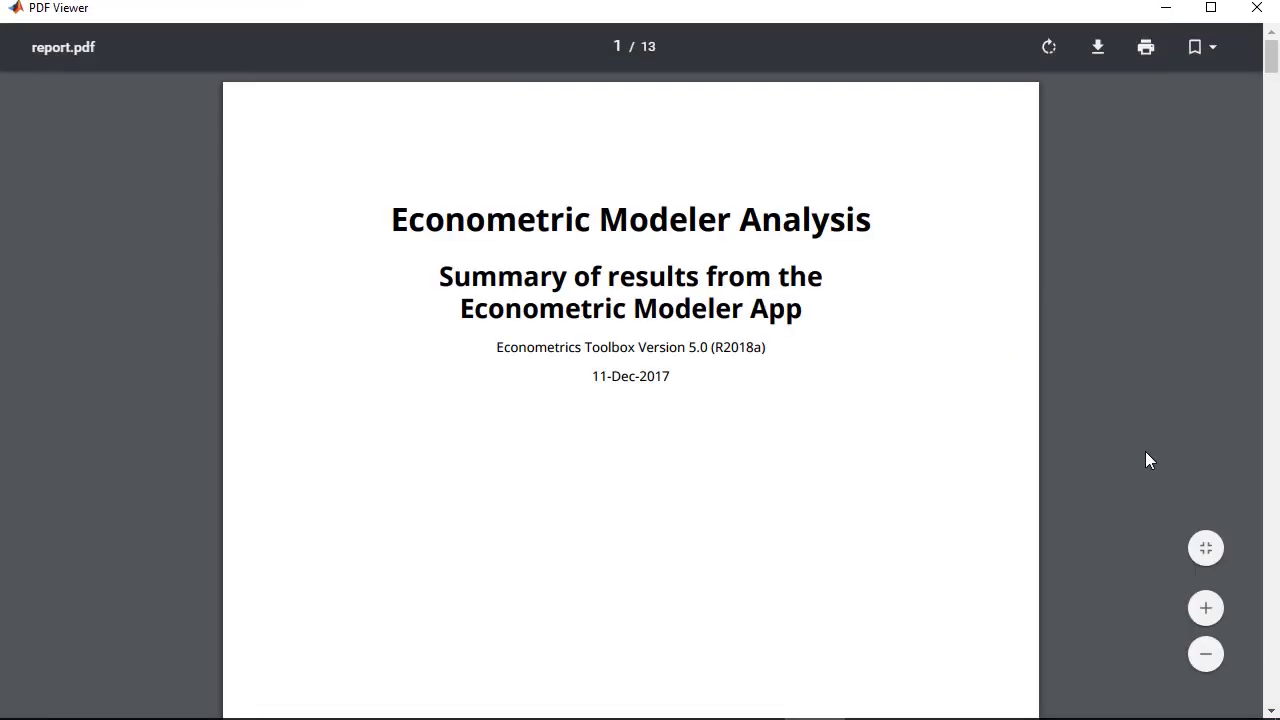
left_click_drag(1269, 62, 1196, 473)
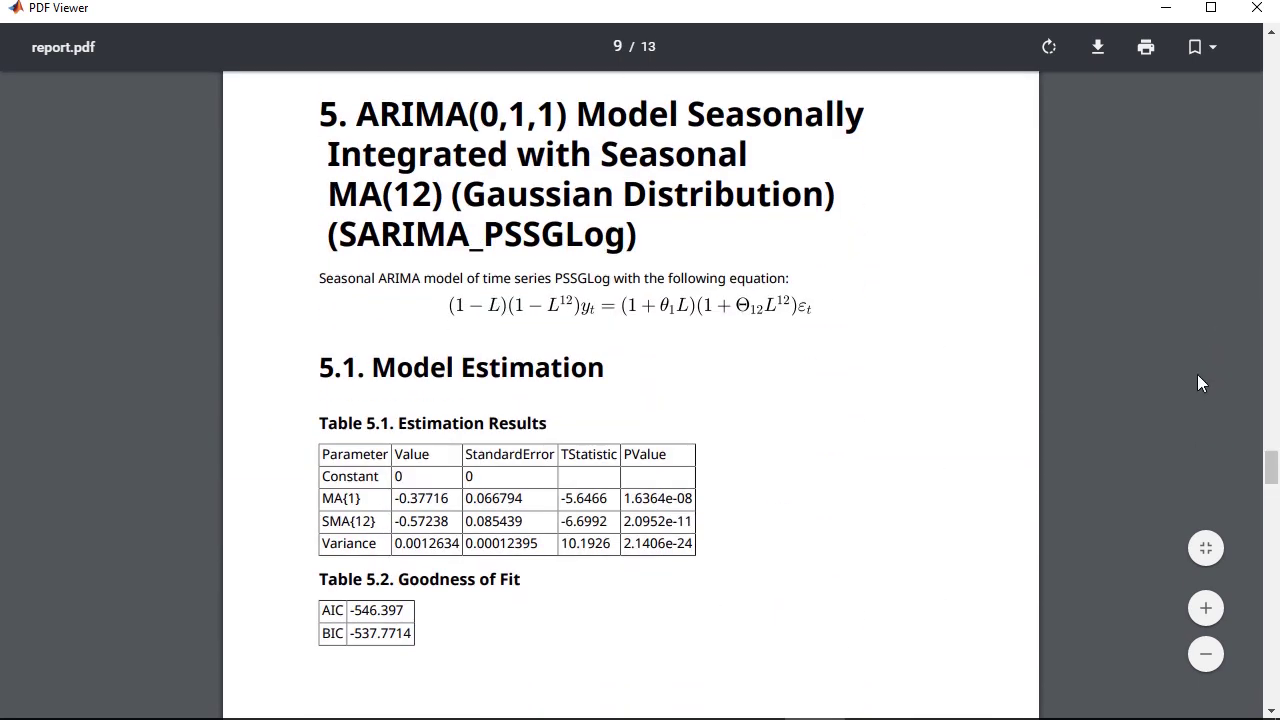